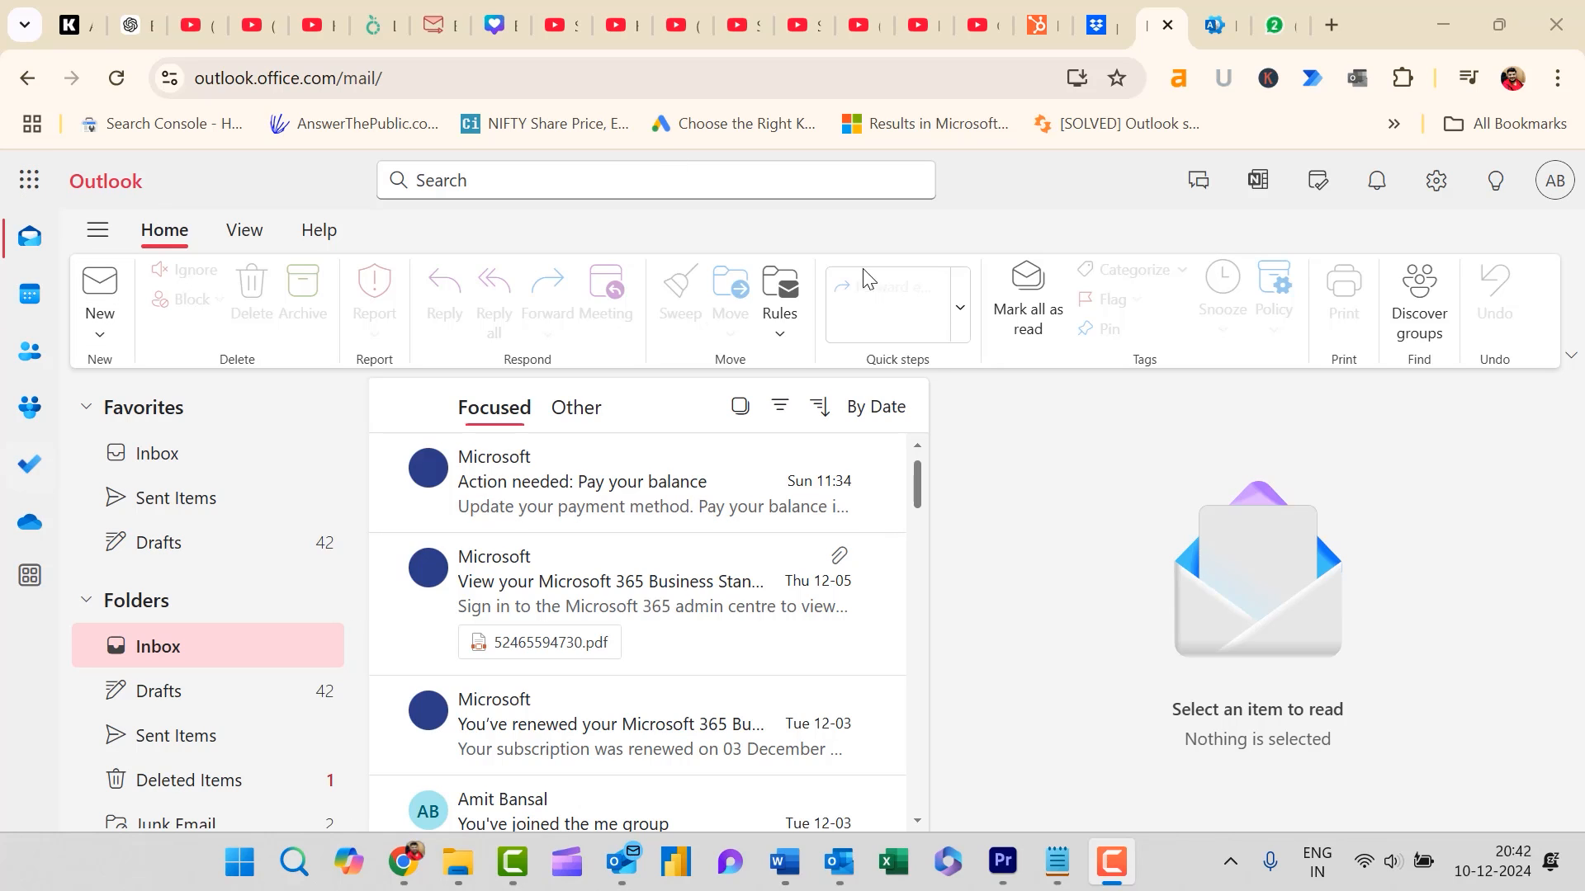
Open the Exchange admin center from Outlook on the web by way of the Microsoft 365 admin center.
click(1057, 424)
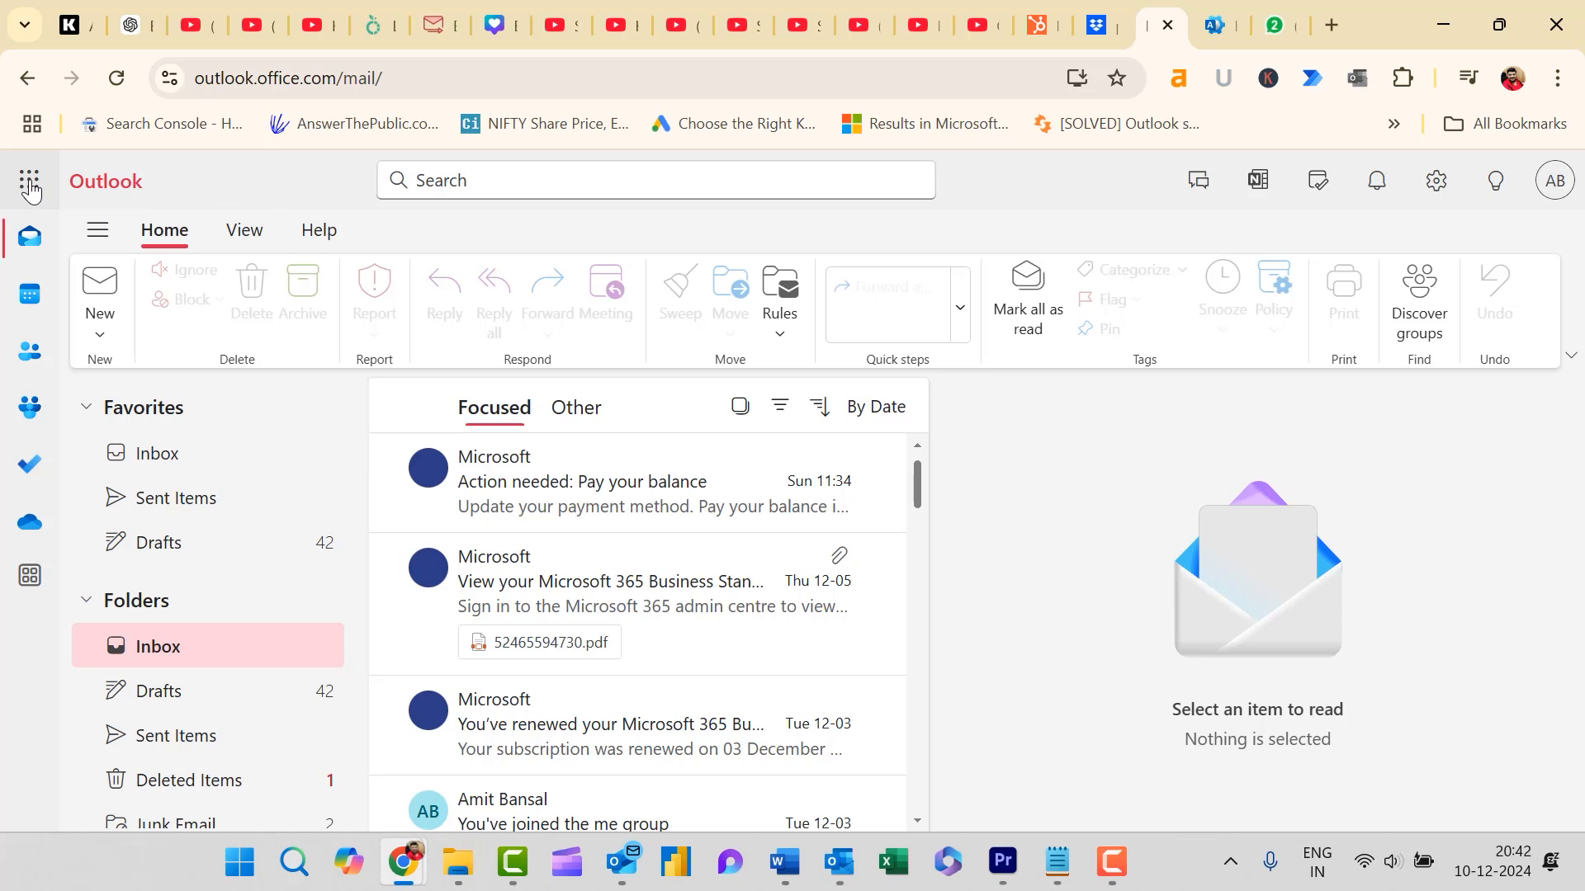
click(29, 185)
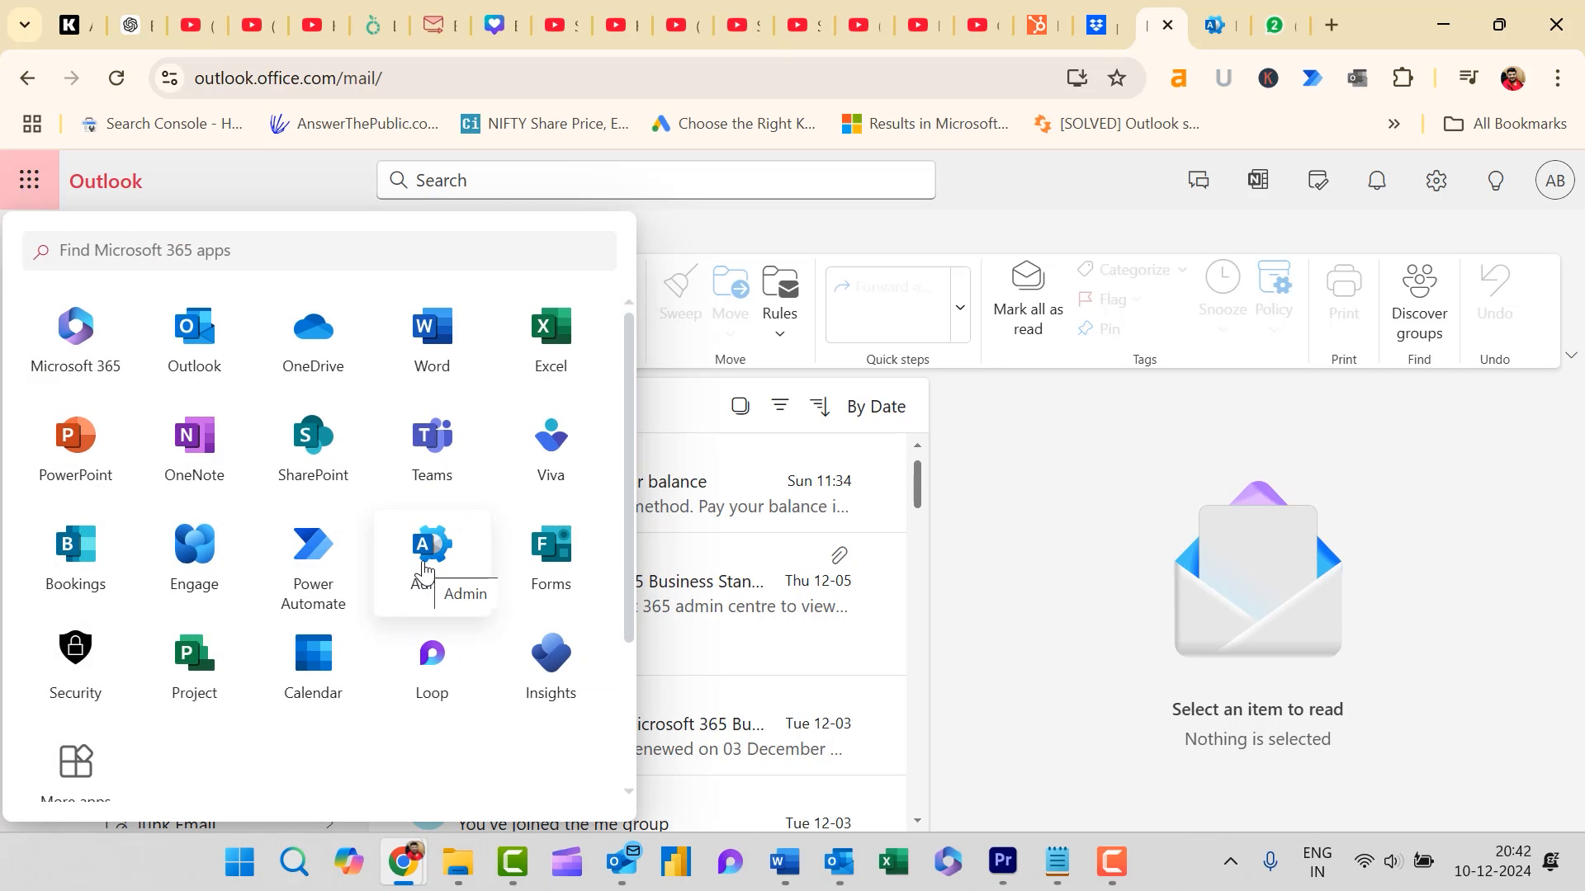
click(423, 569)
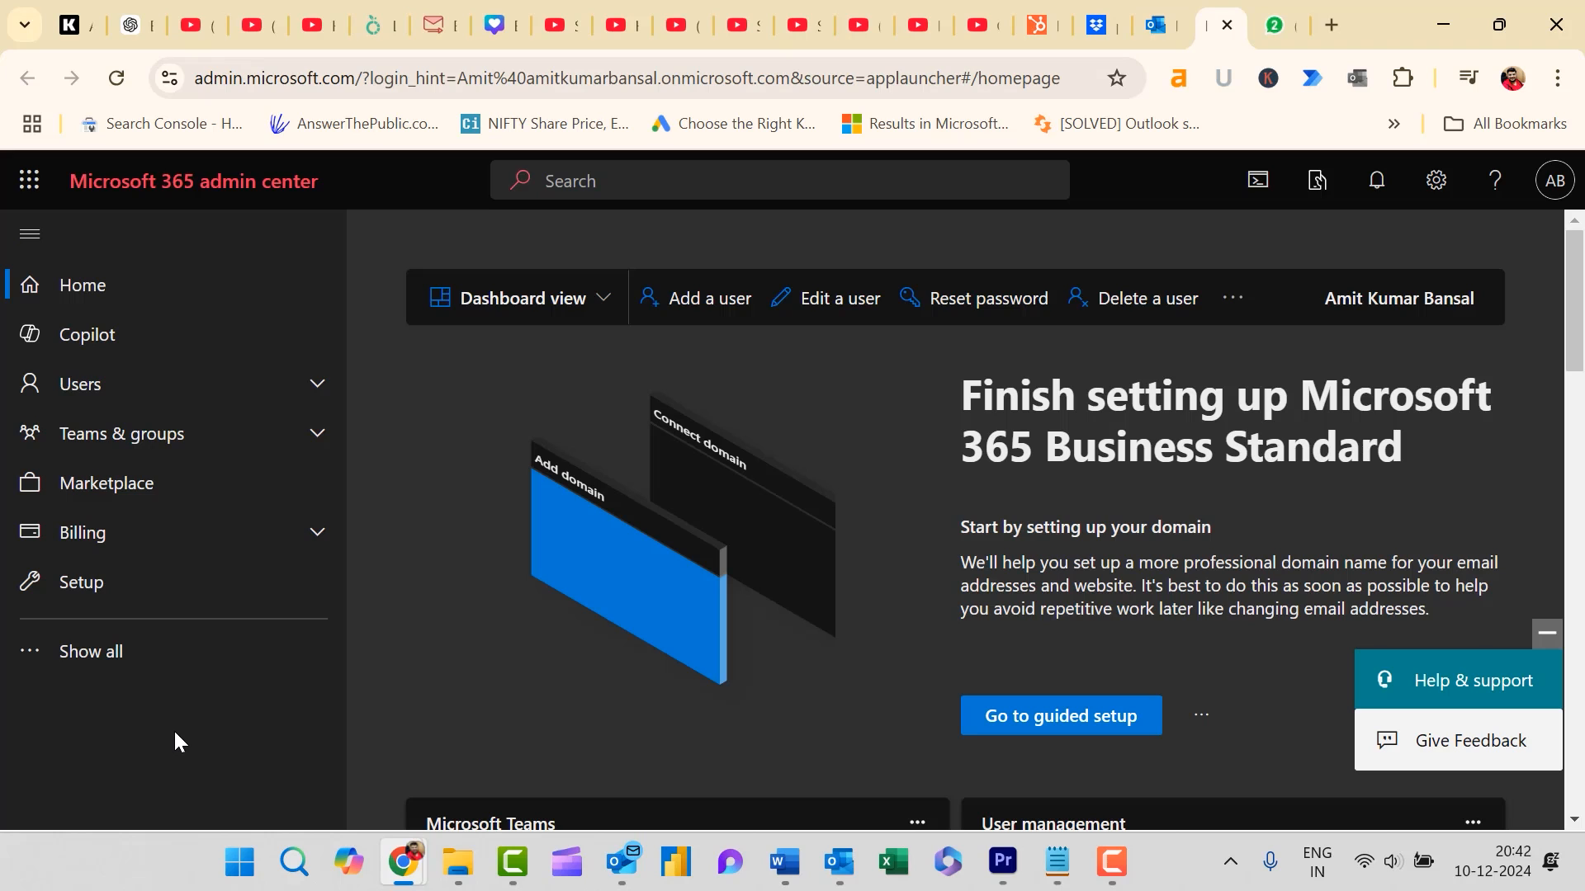
click(108, 654)
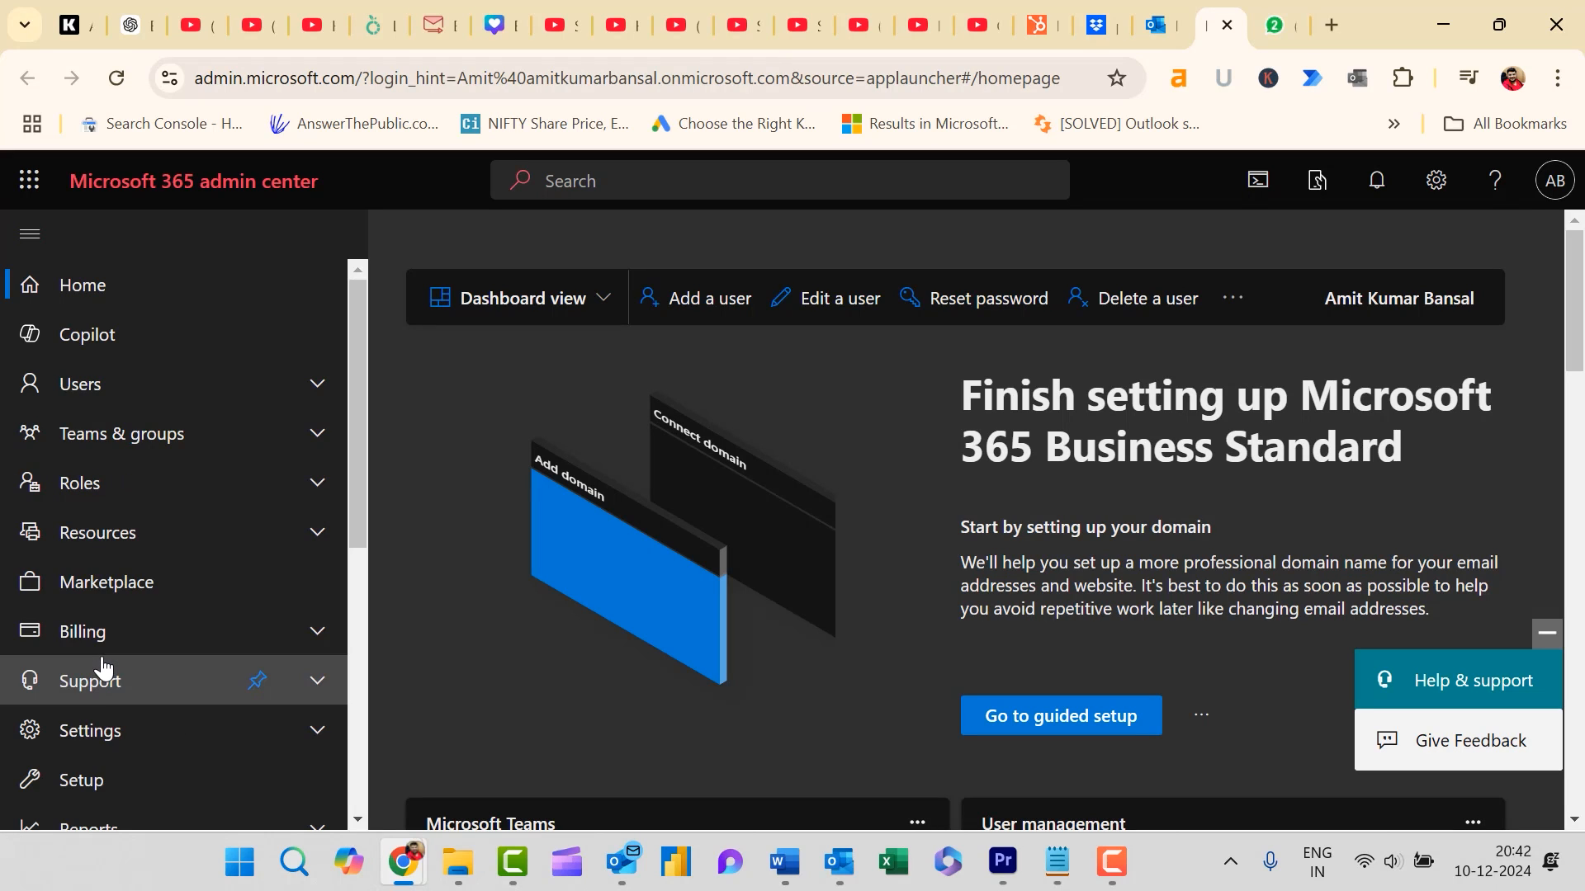
scroll(219, 531, down, 3)
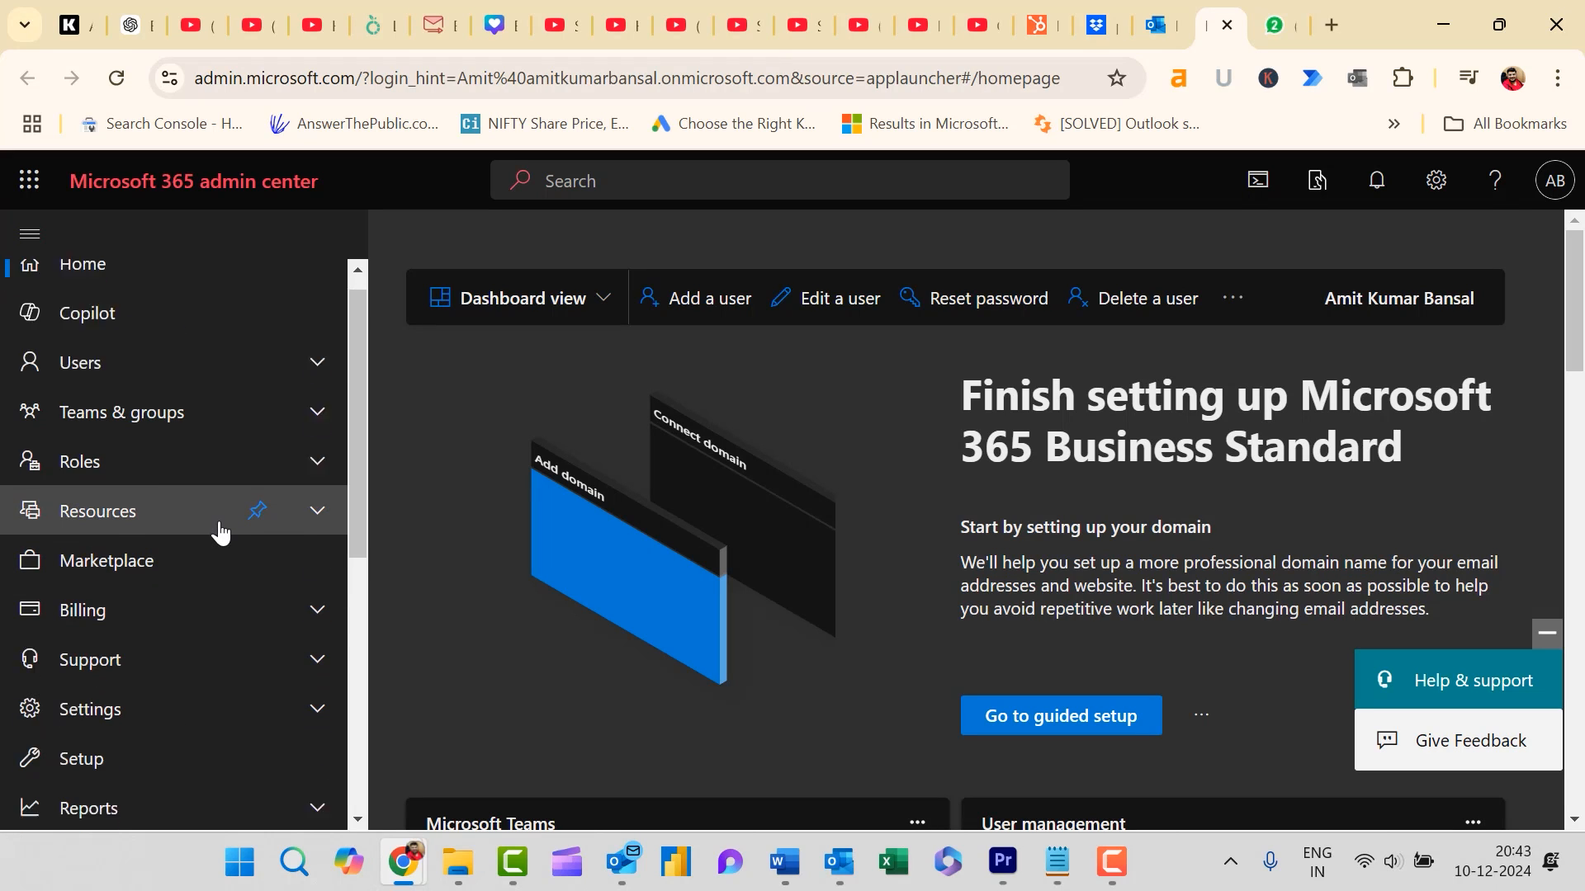
scroll(220, 530, down, 2)
click(157, 780)
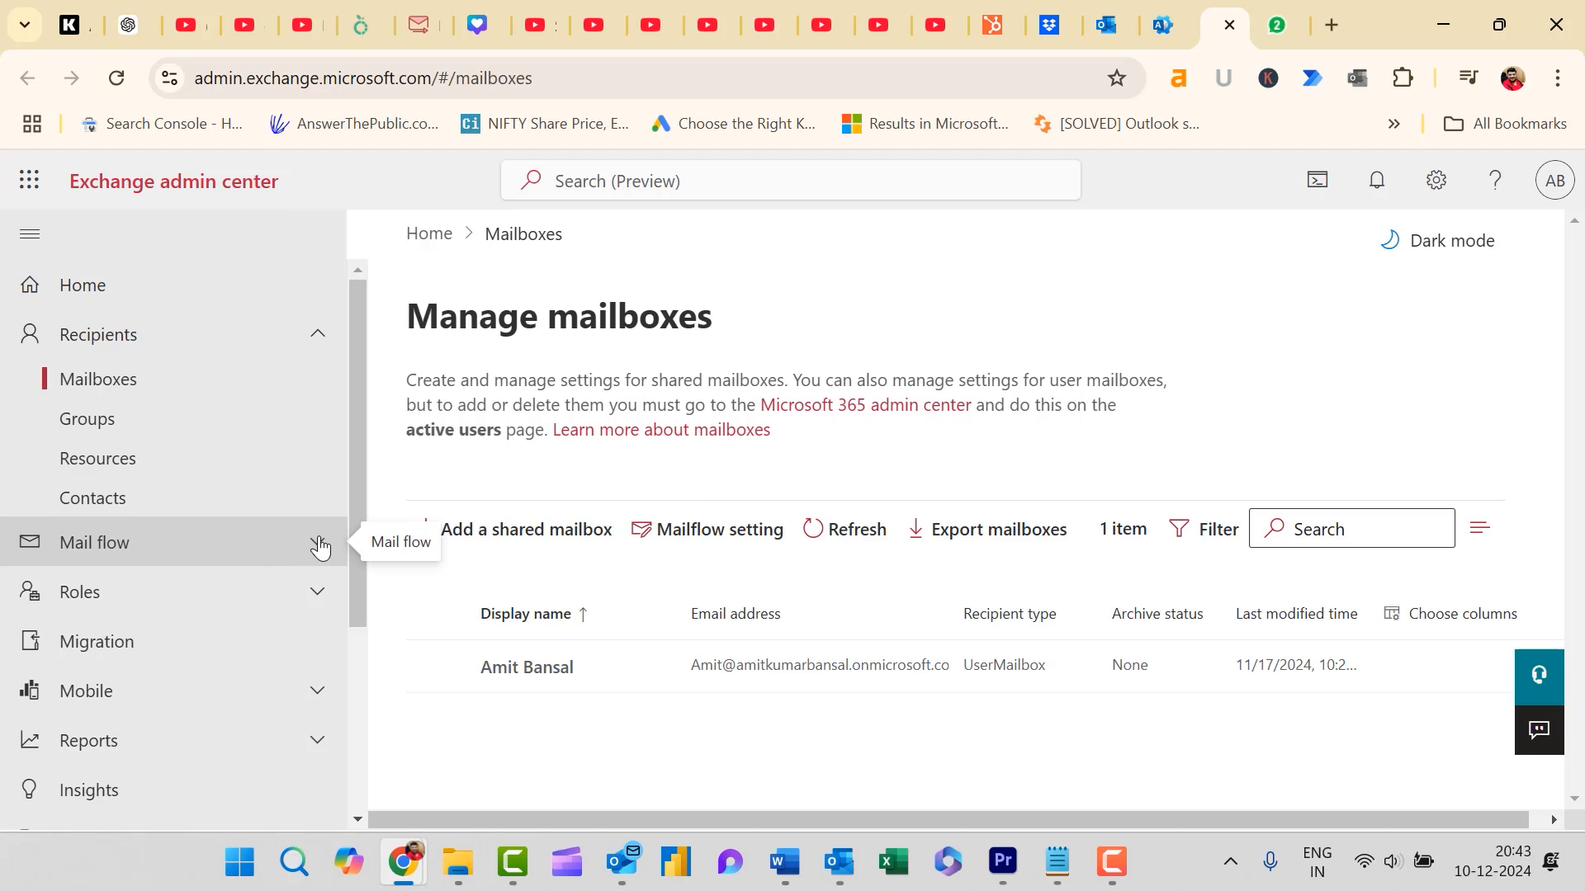
Go to the mail flow rules and start a new transport rule from the Apply disclaimers template.
click(318, 544)
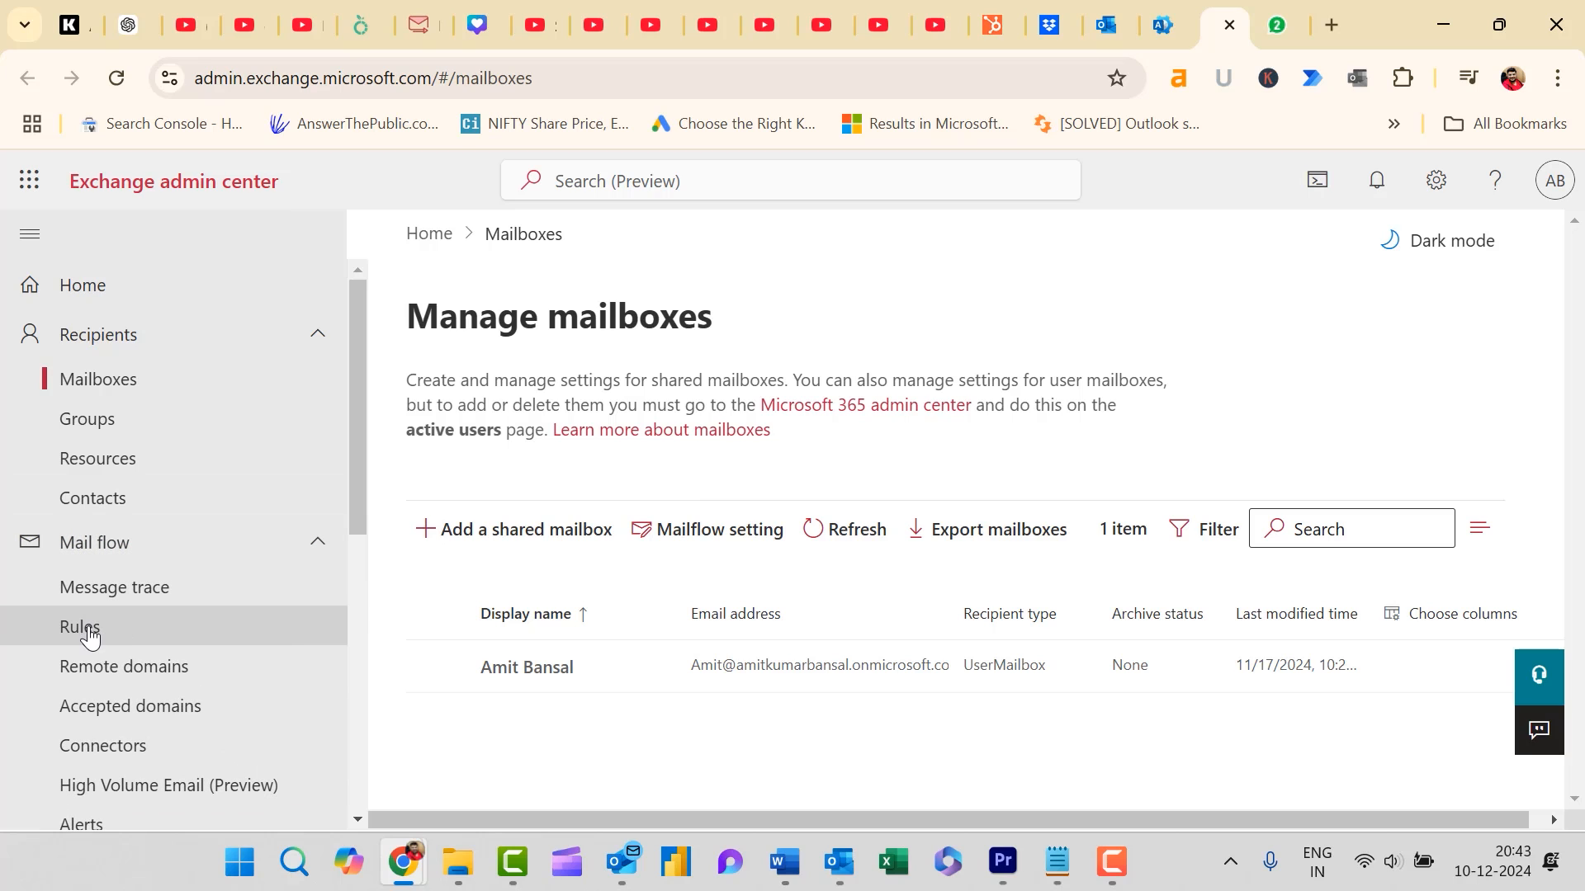
click(88, 631)
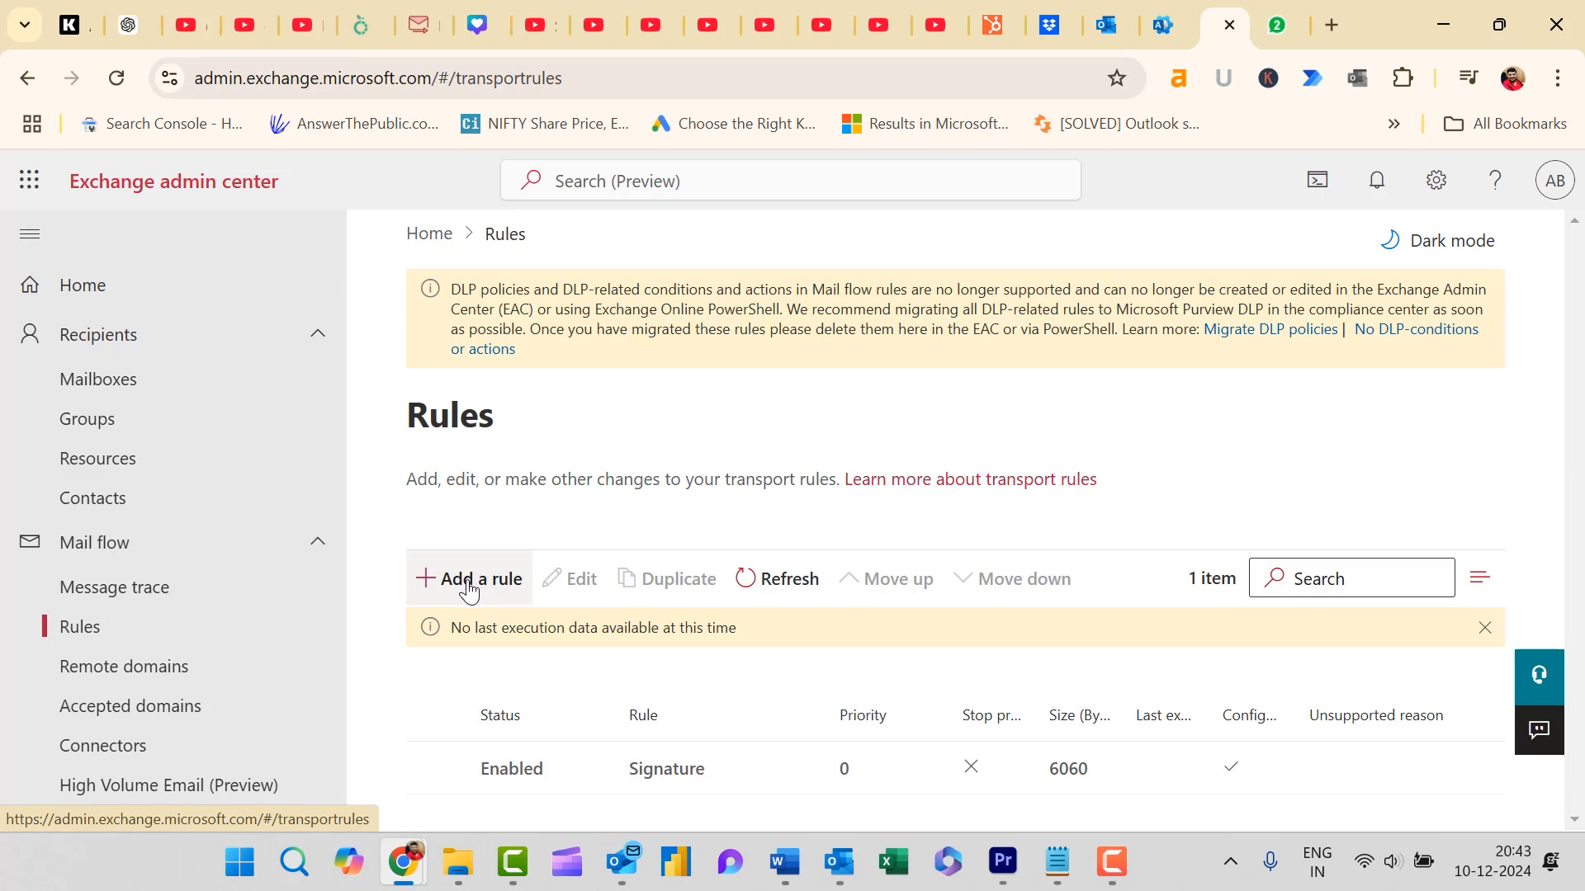
click(467, 588)
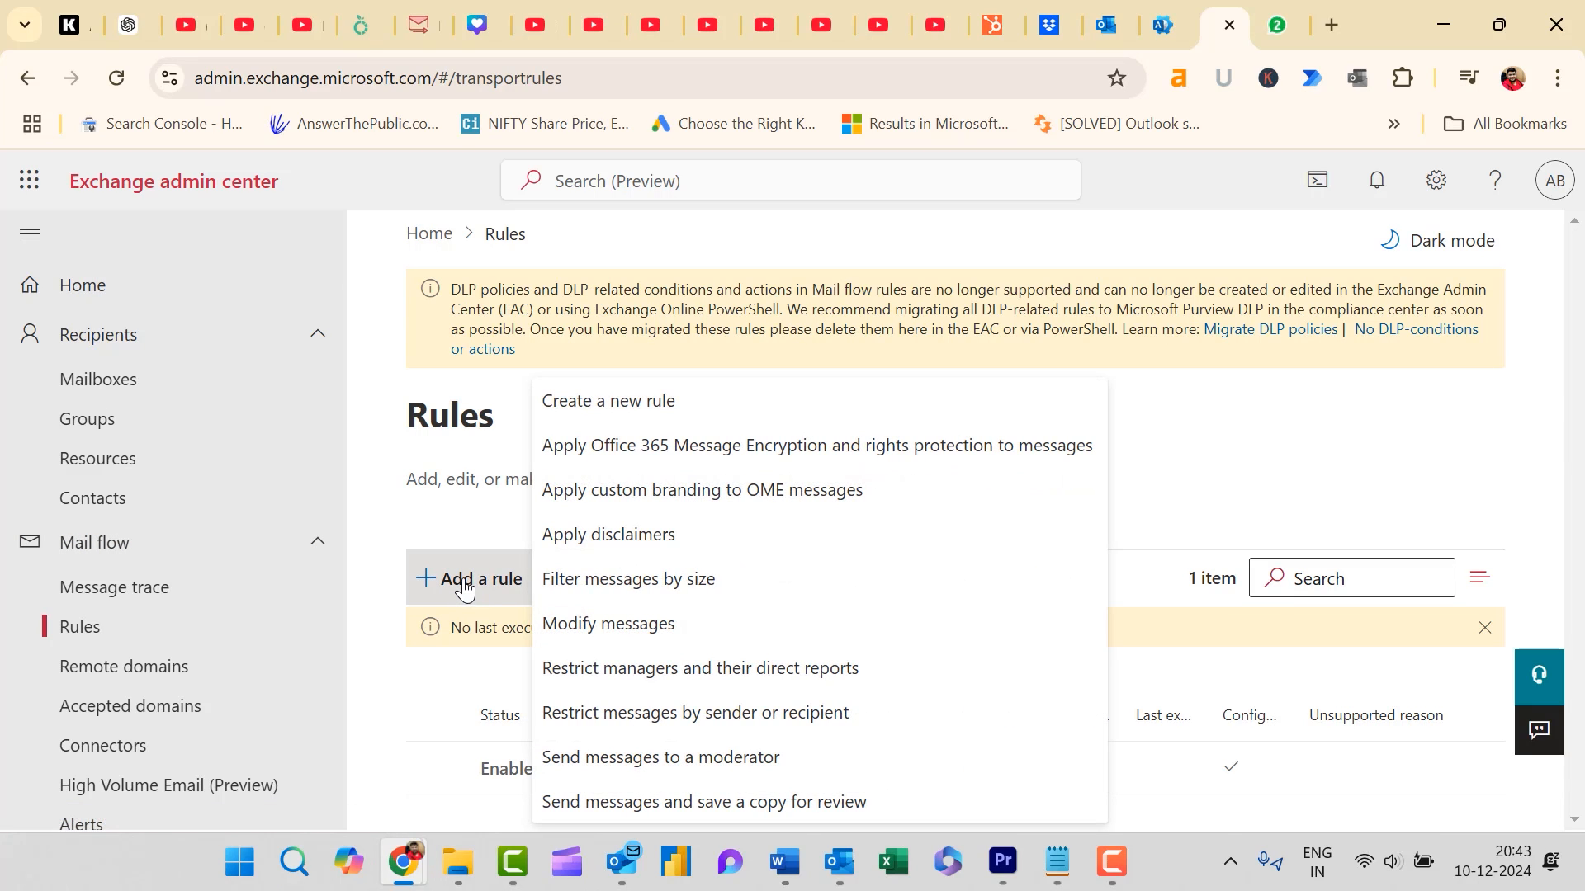
click(745, 543)
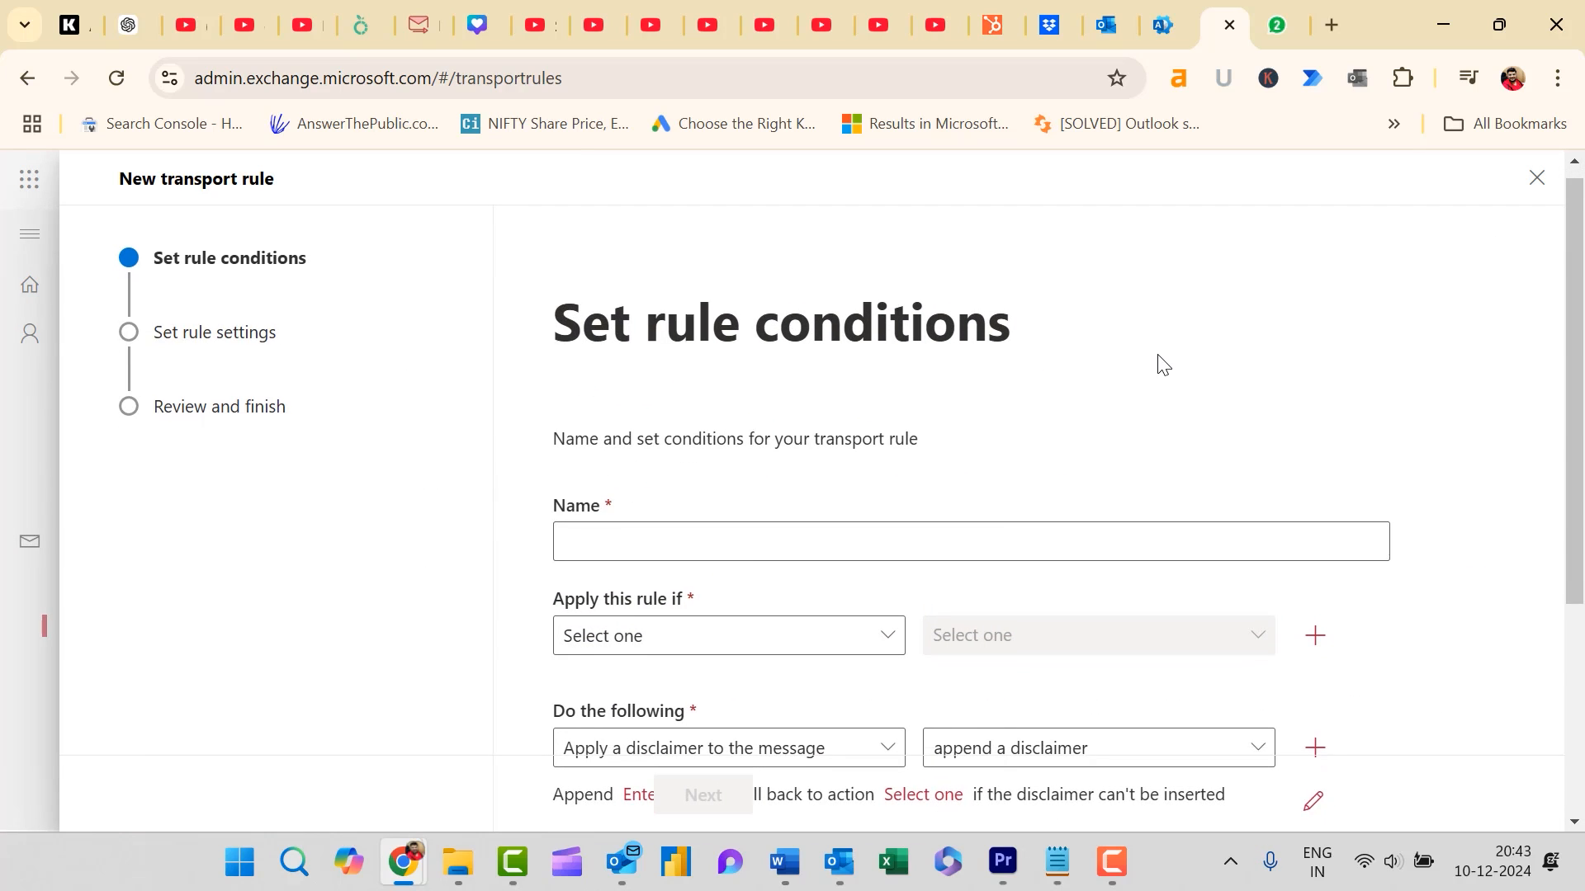
Name the new transport rule "Signature Global".
scroll(699, 407, down, 1)
click(659, 426)
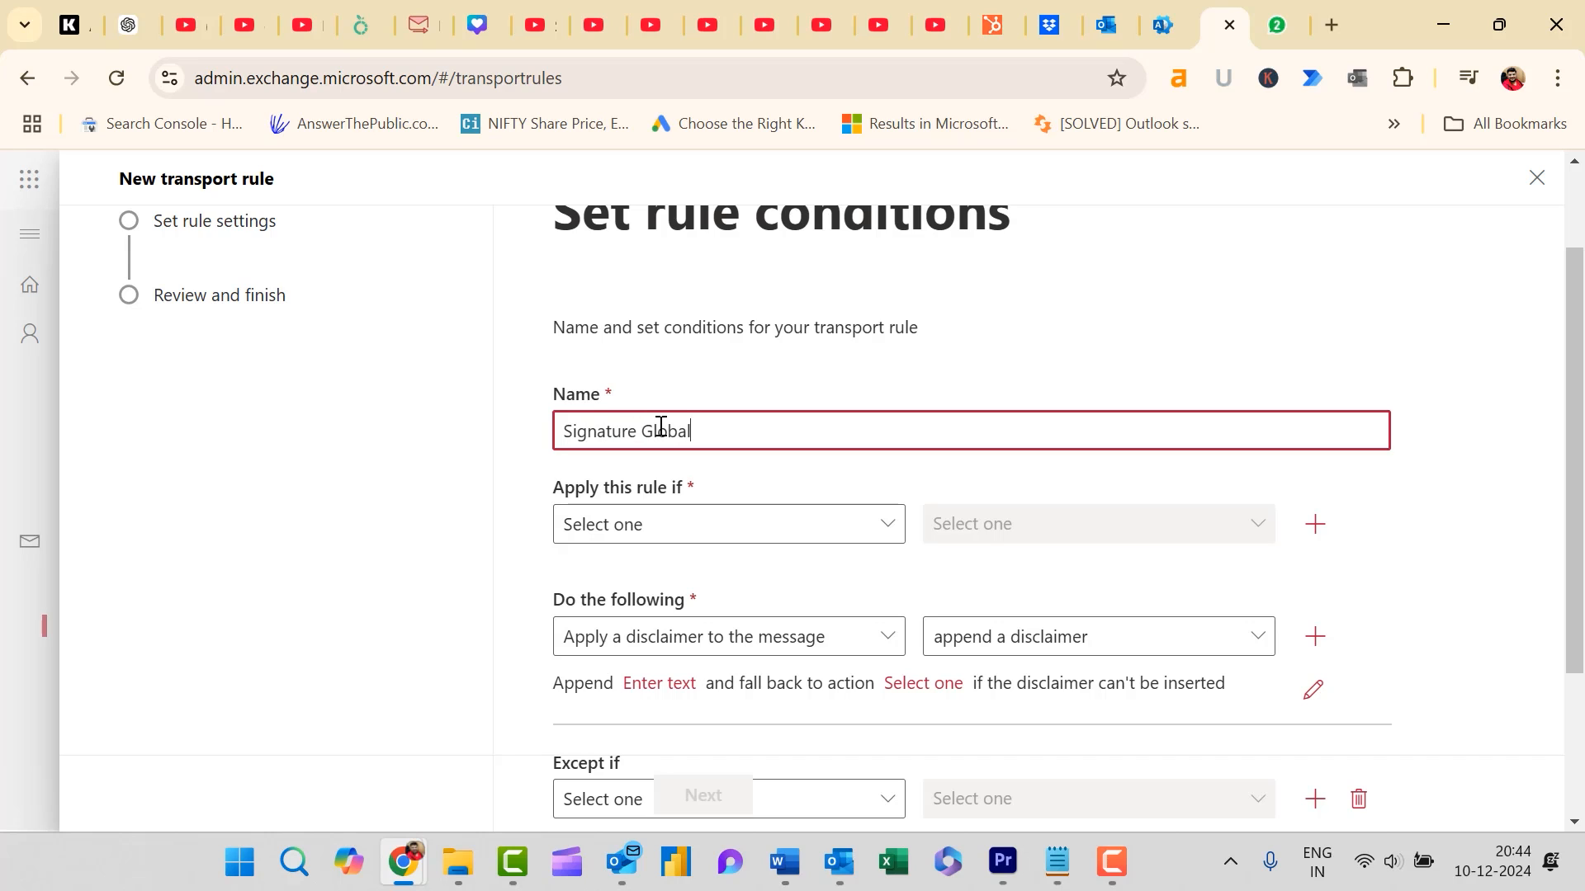
click(400, 444)
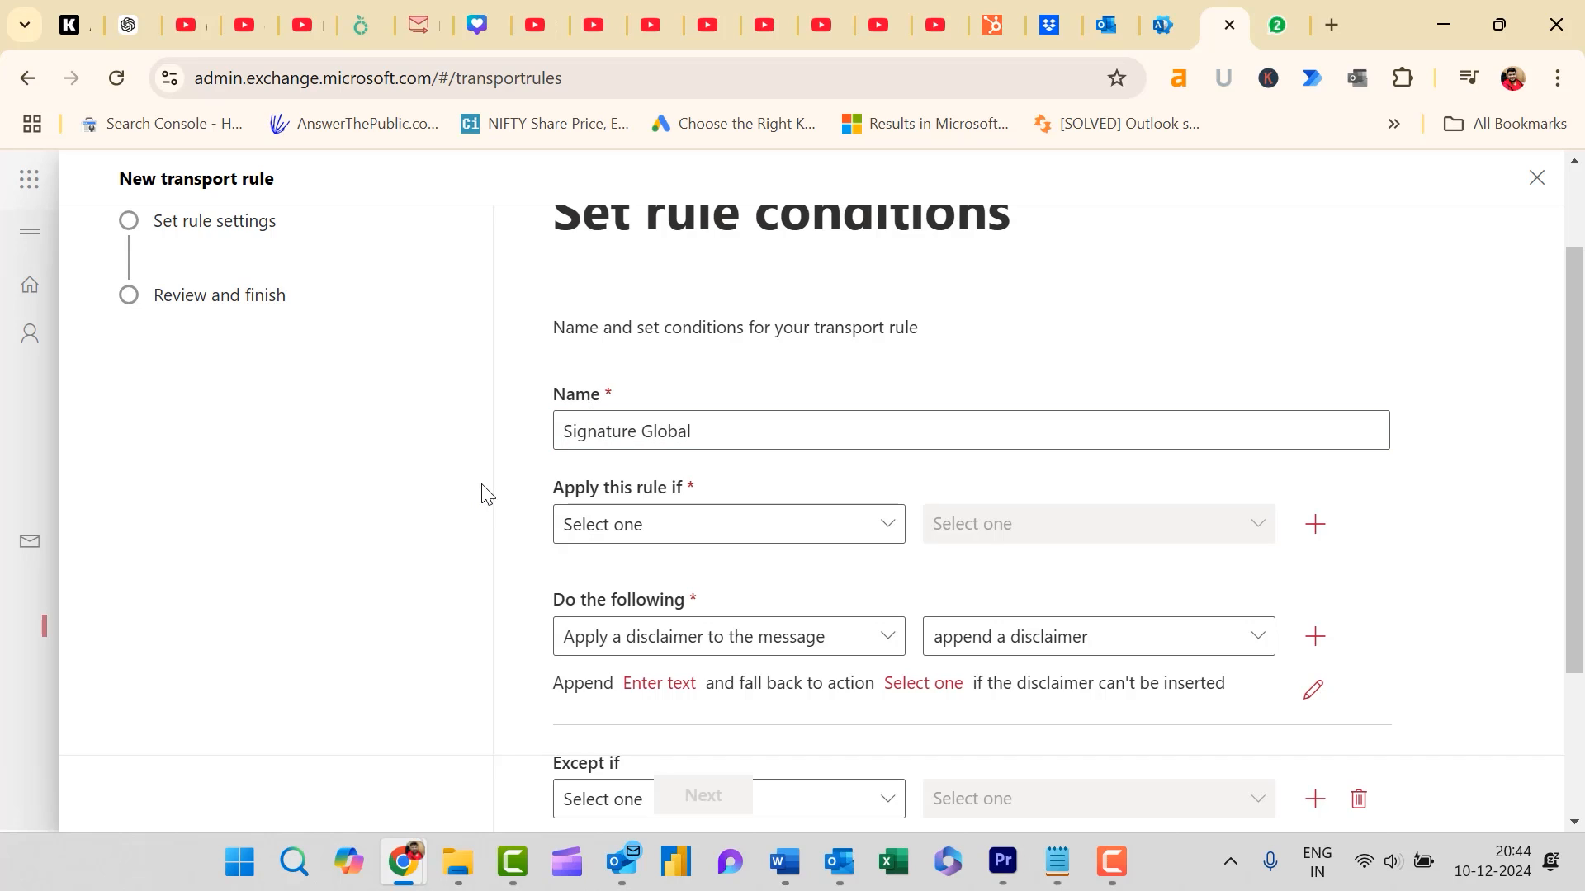
Set the rule to apply if the sender is this person, choosing the first member in the list.
click(877, 531)
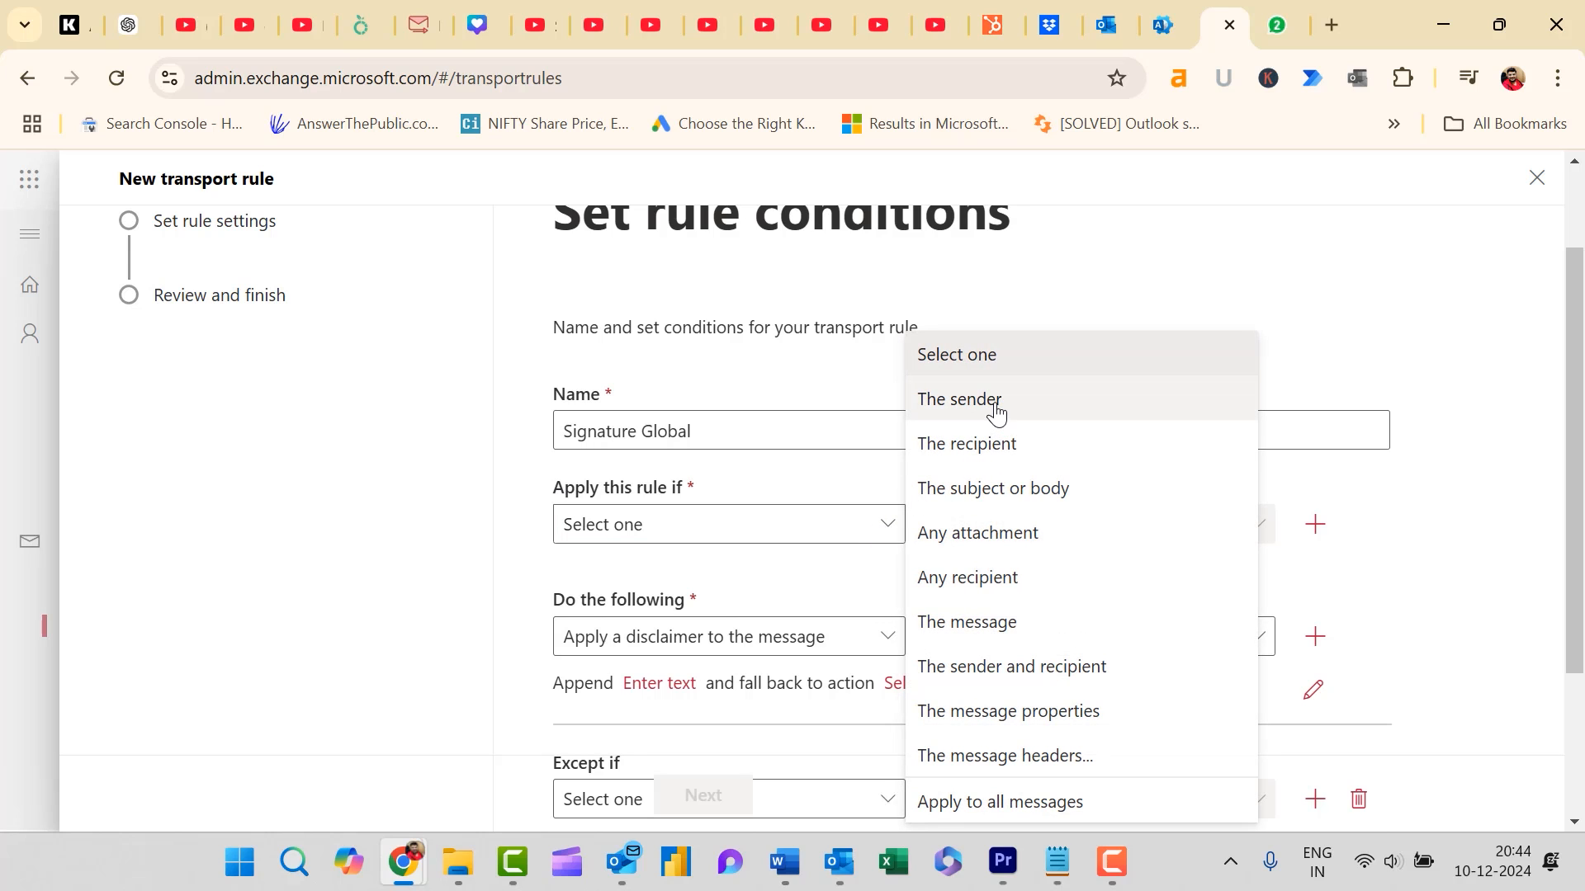
click(996, 410)
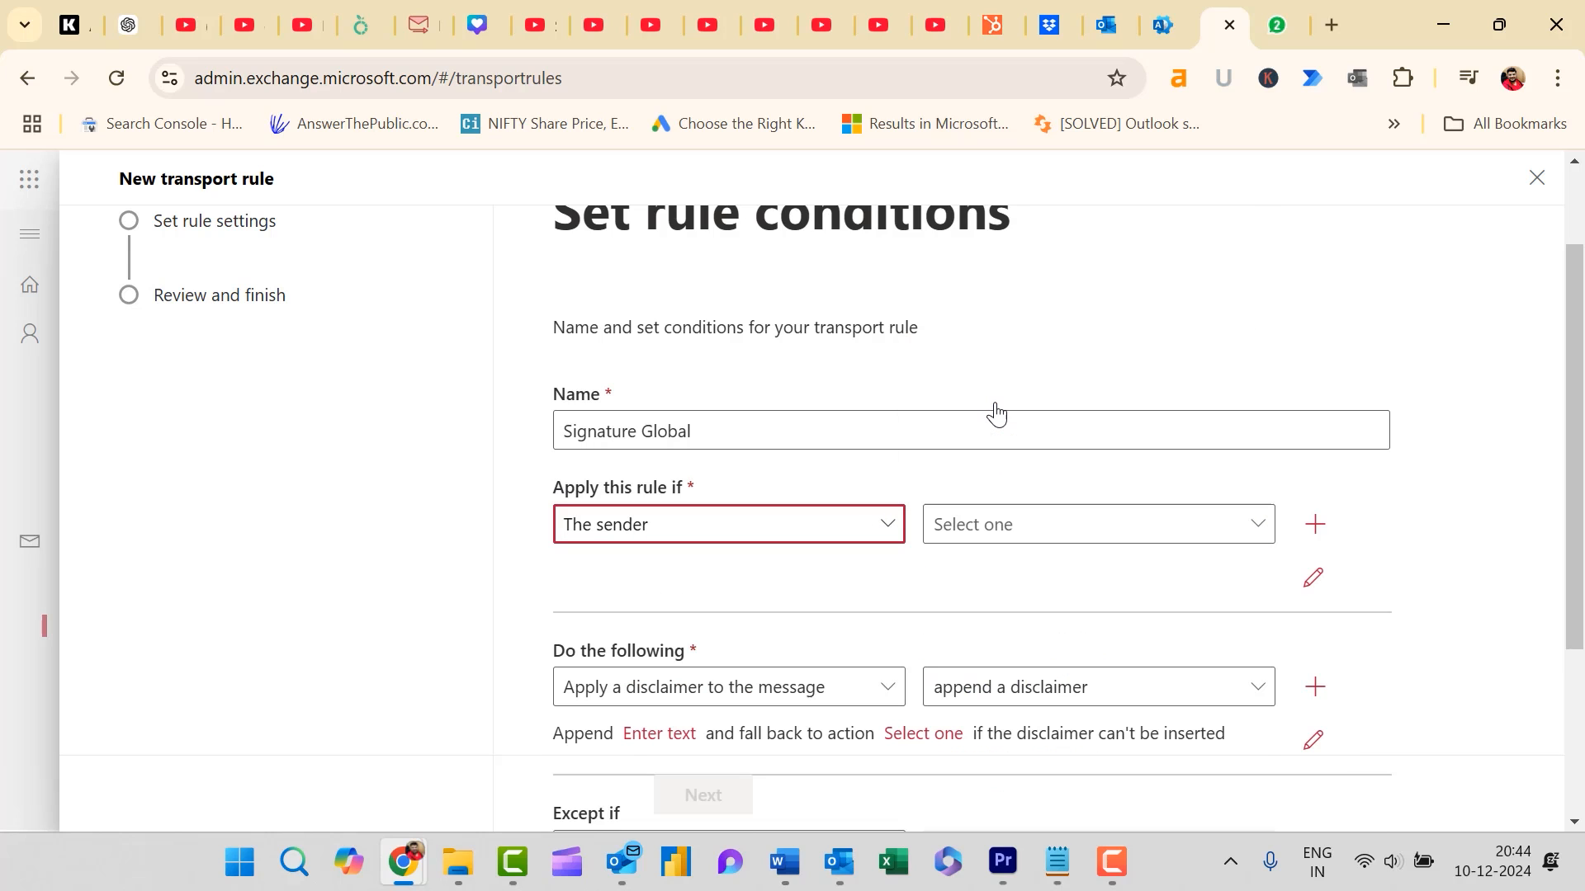
click(1092, 537)
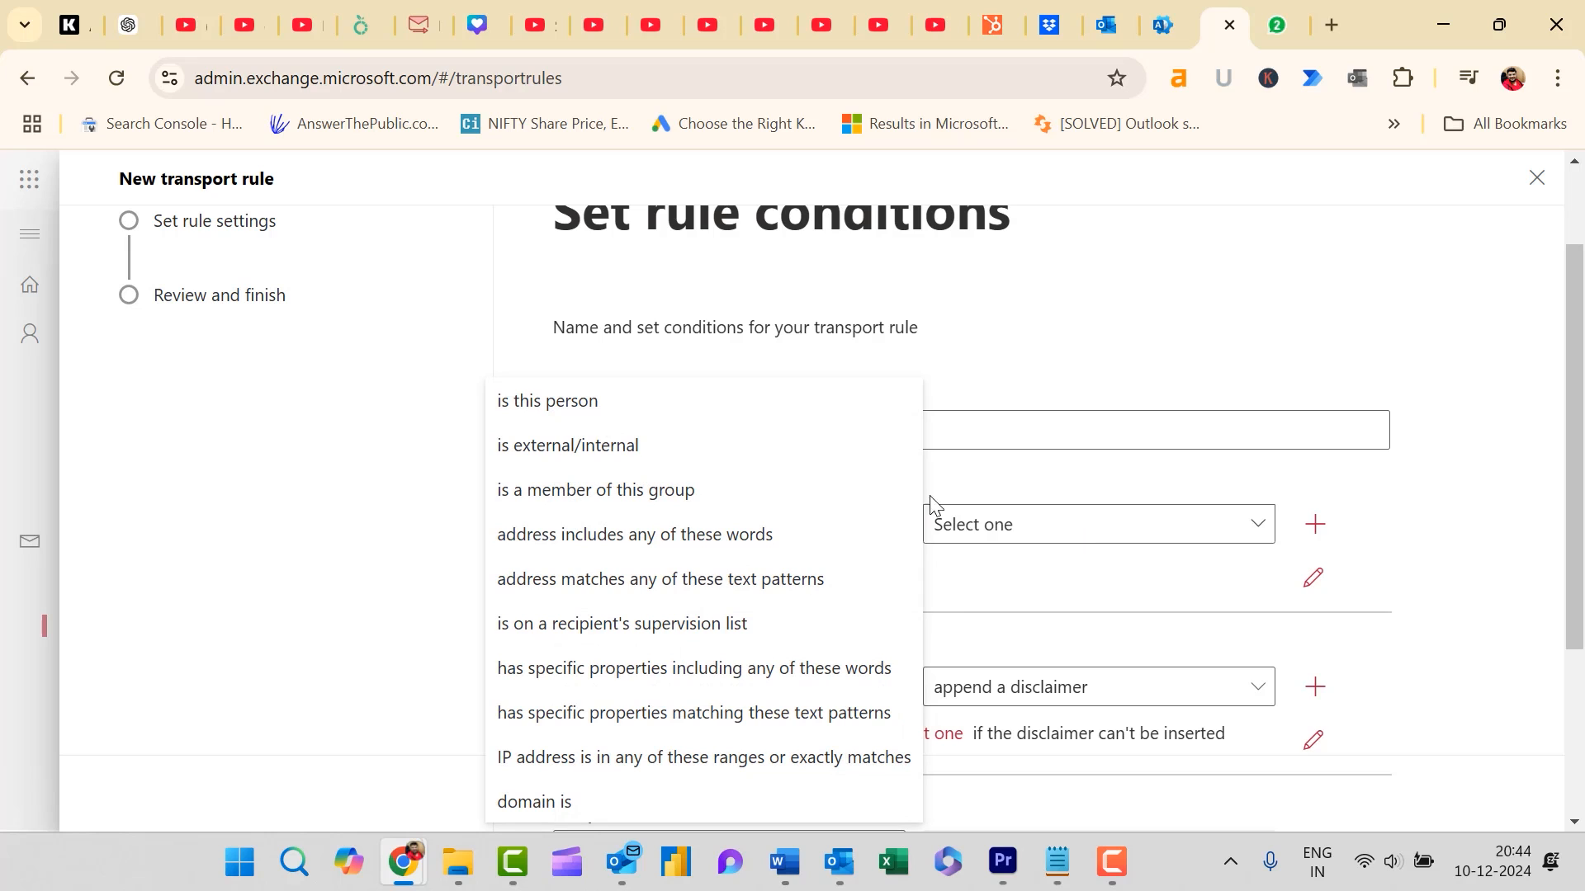
click(685, 405)
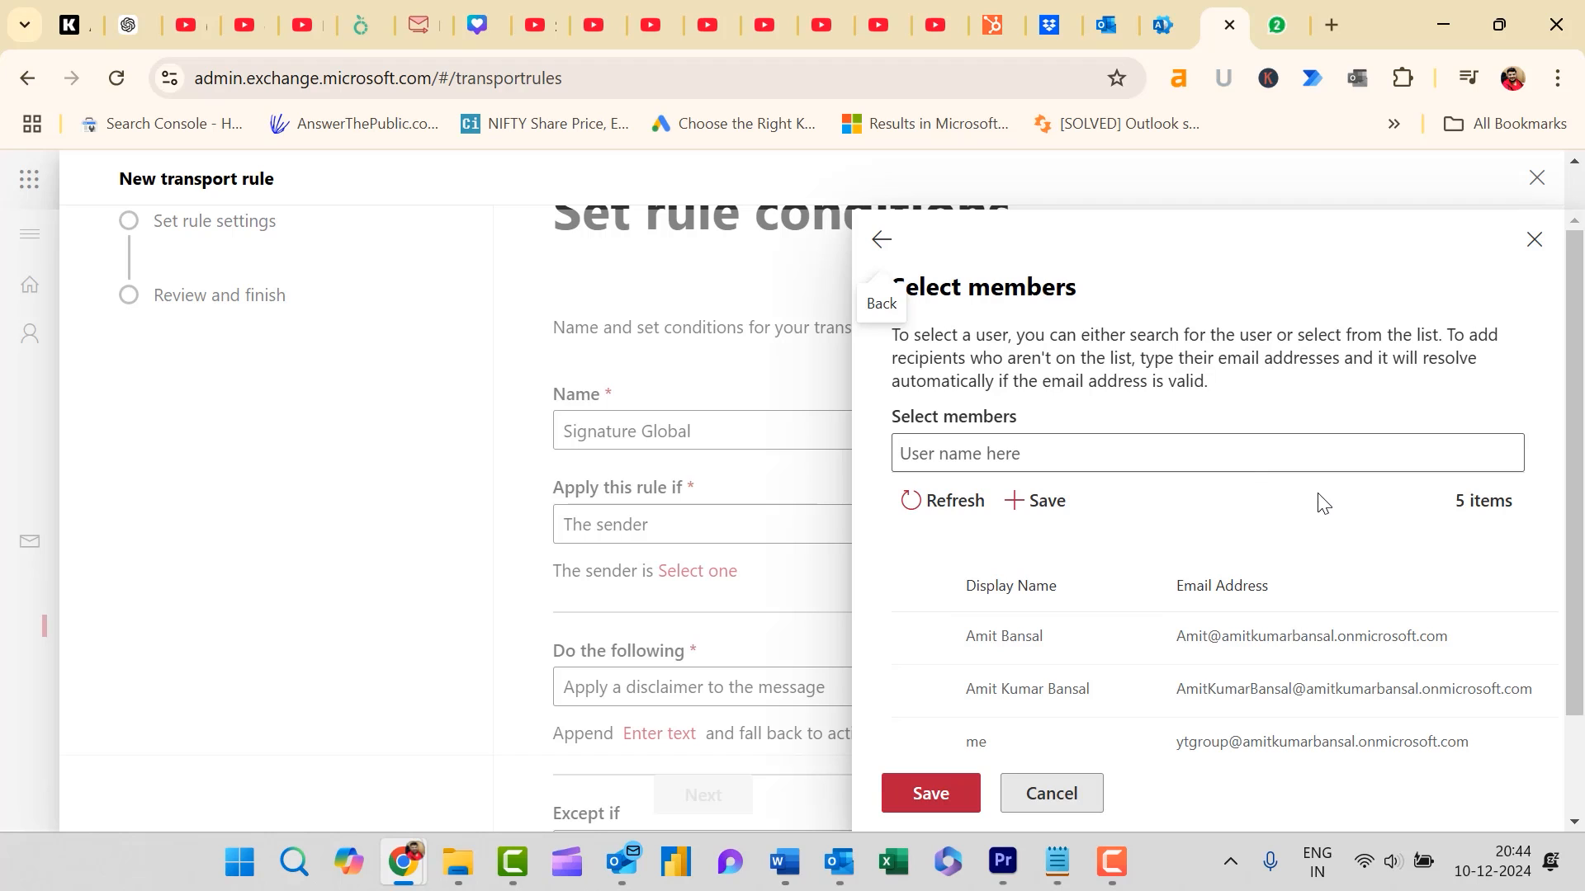
scroll(1321, 495, down, 1)
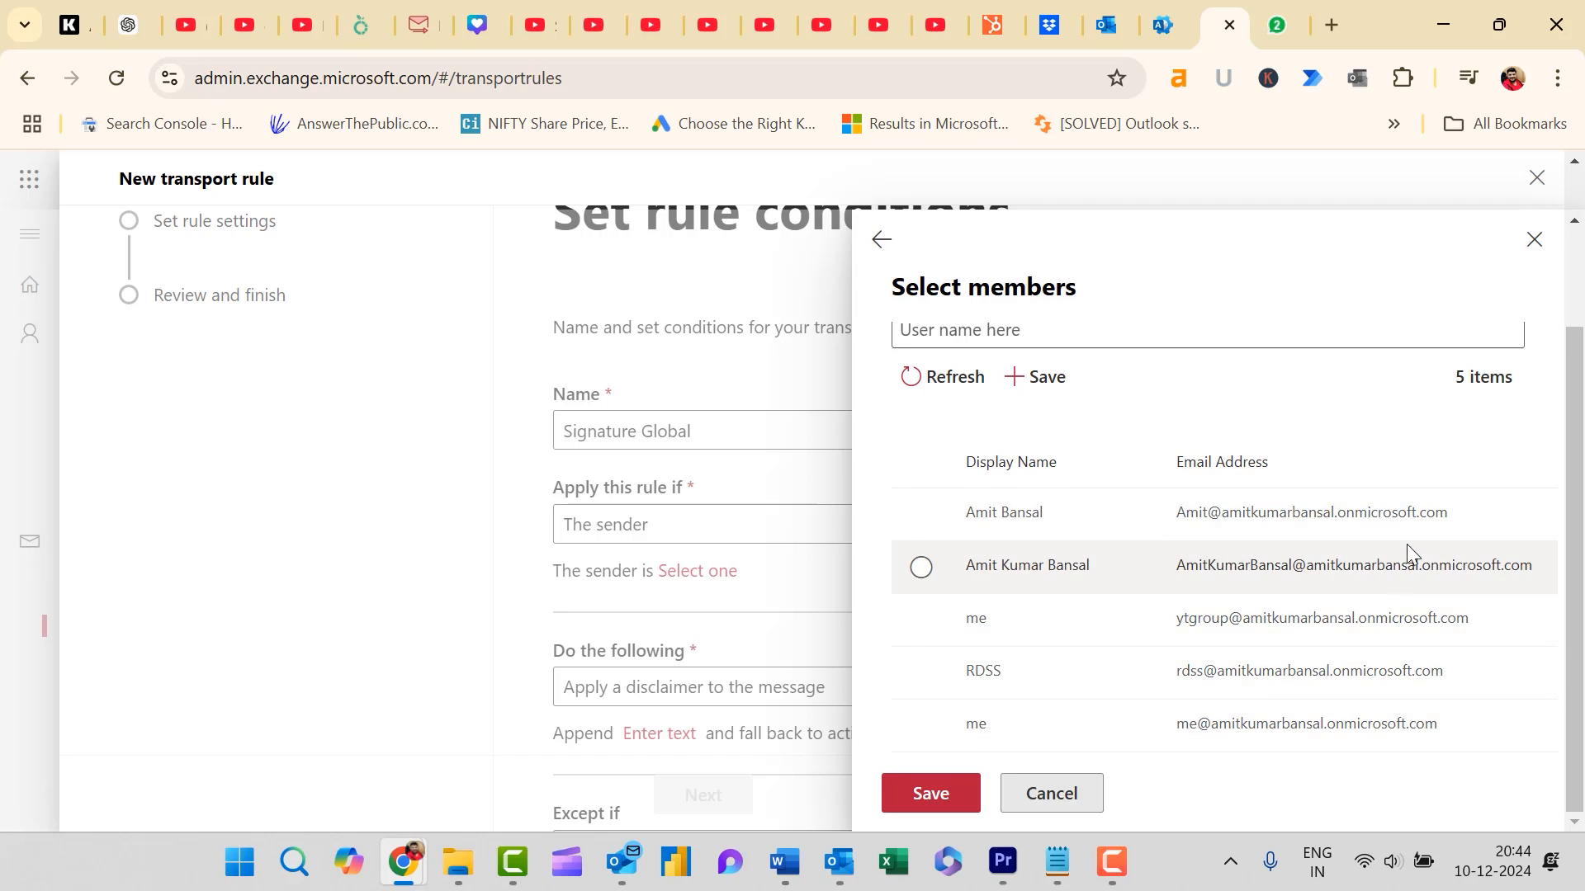
click(1265, 512)
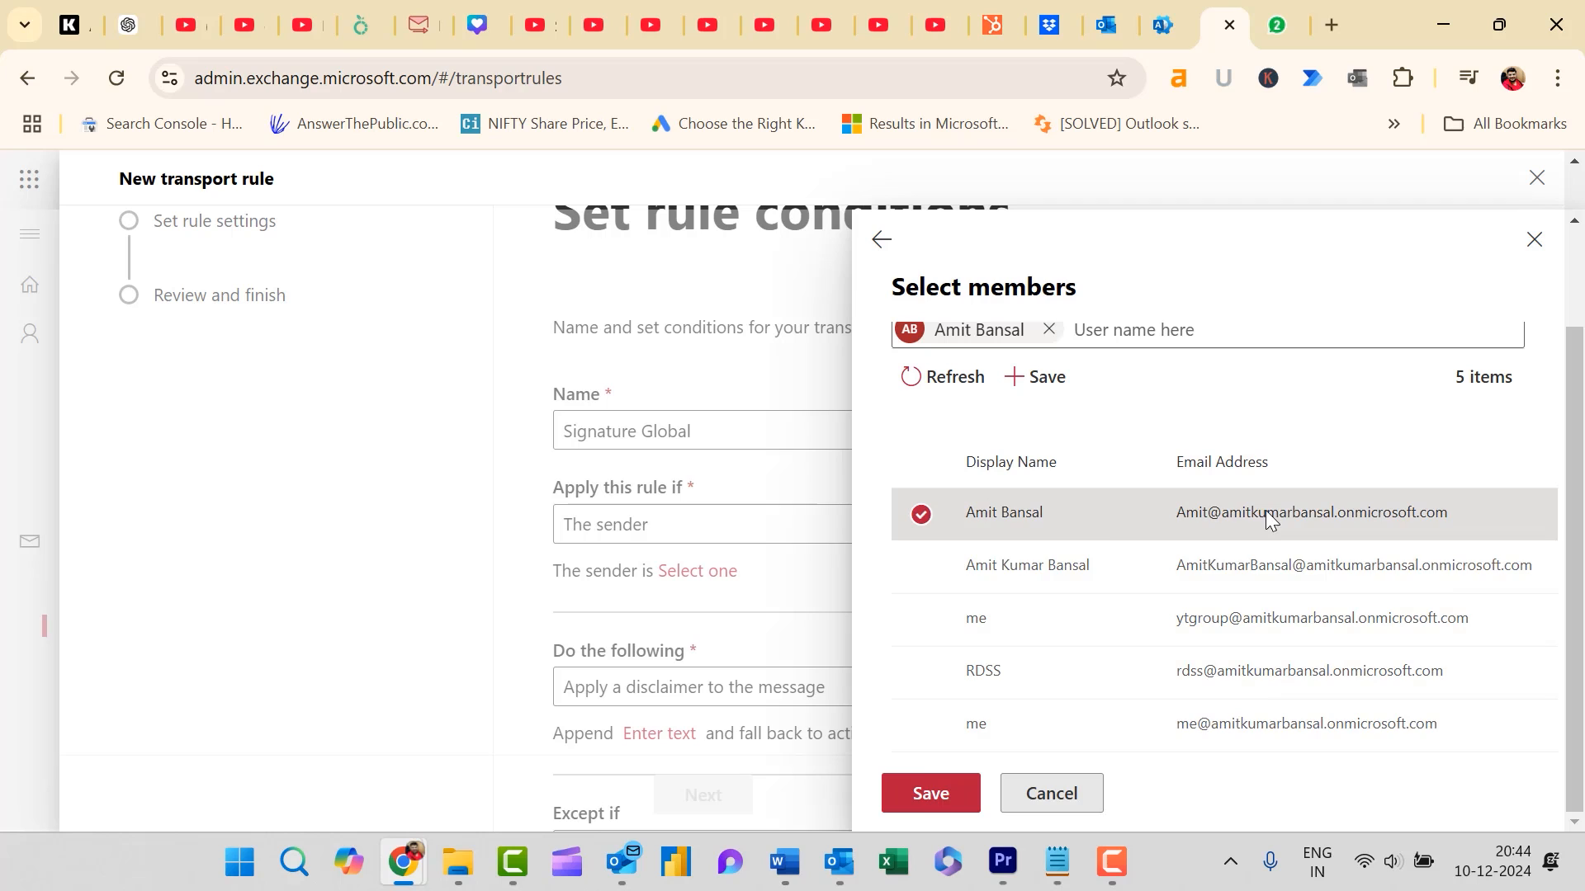
click(948, 795)
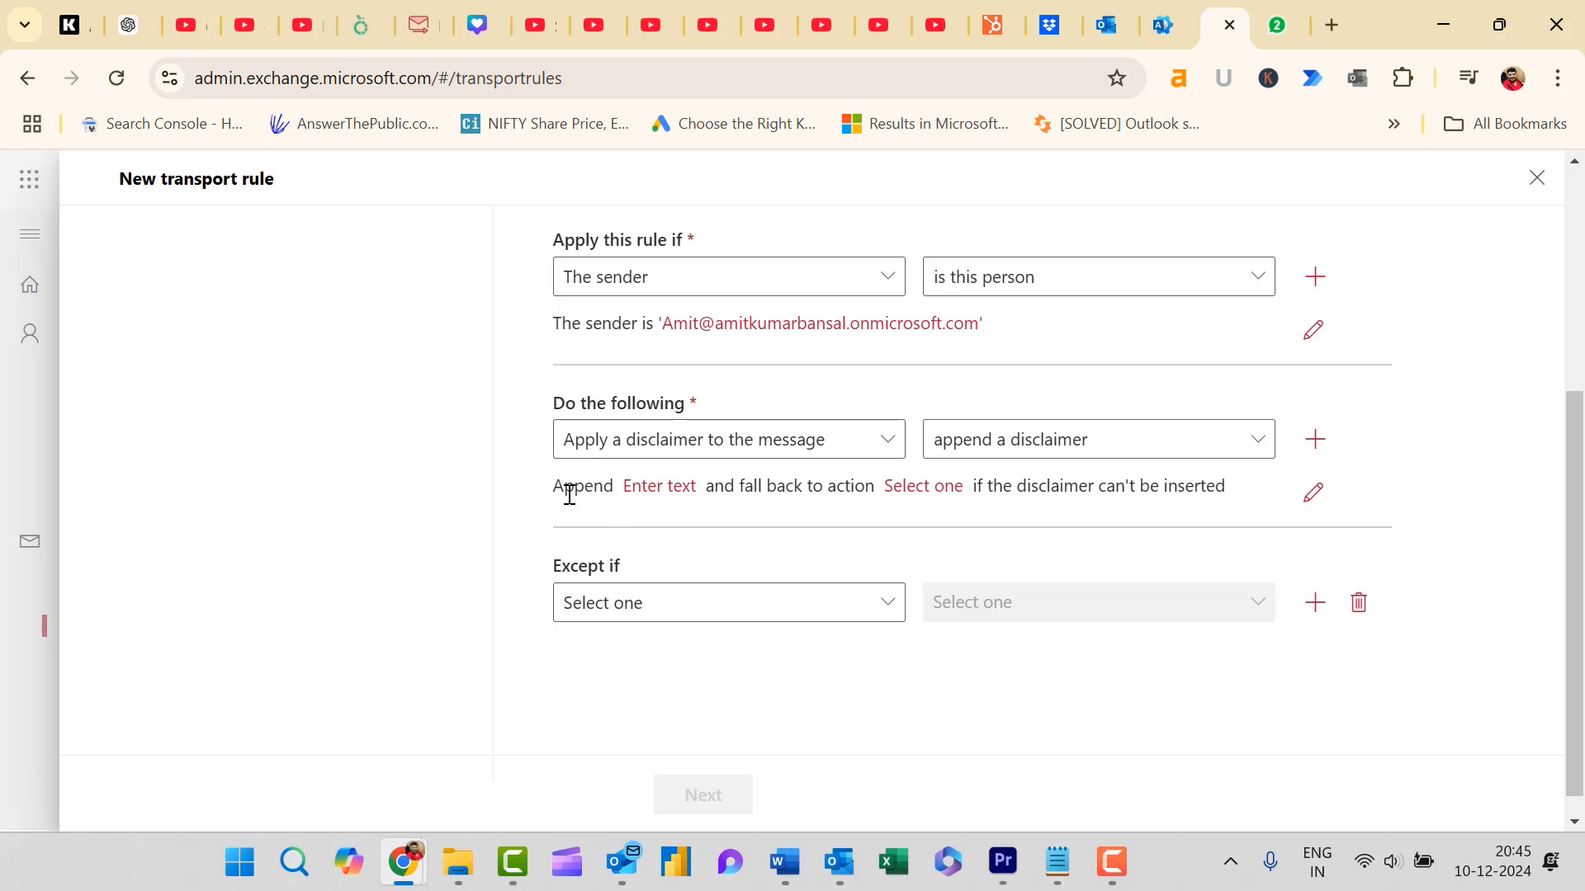
Copy the entire signature HTML code from the second open Notepad document and save it as the rule's disclaimer text.
click(673, 496)
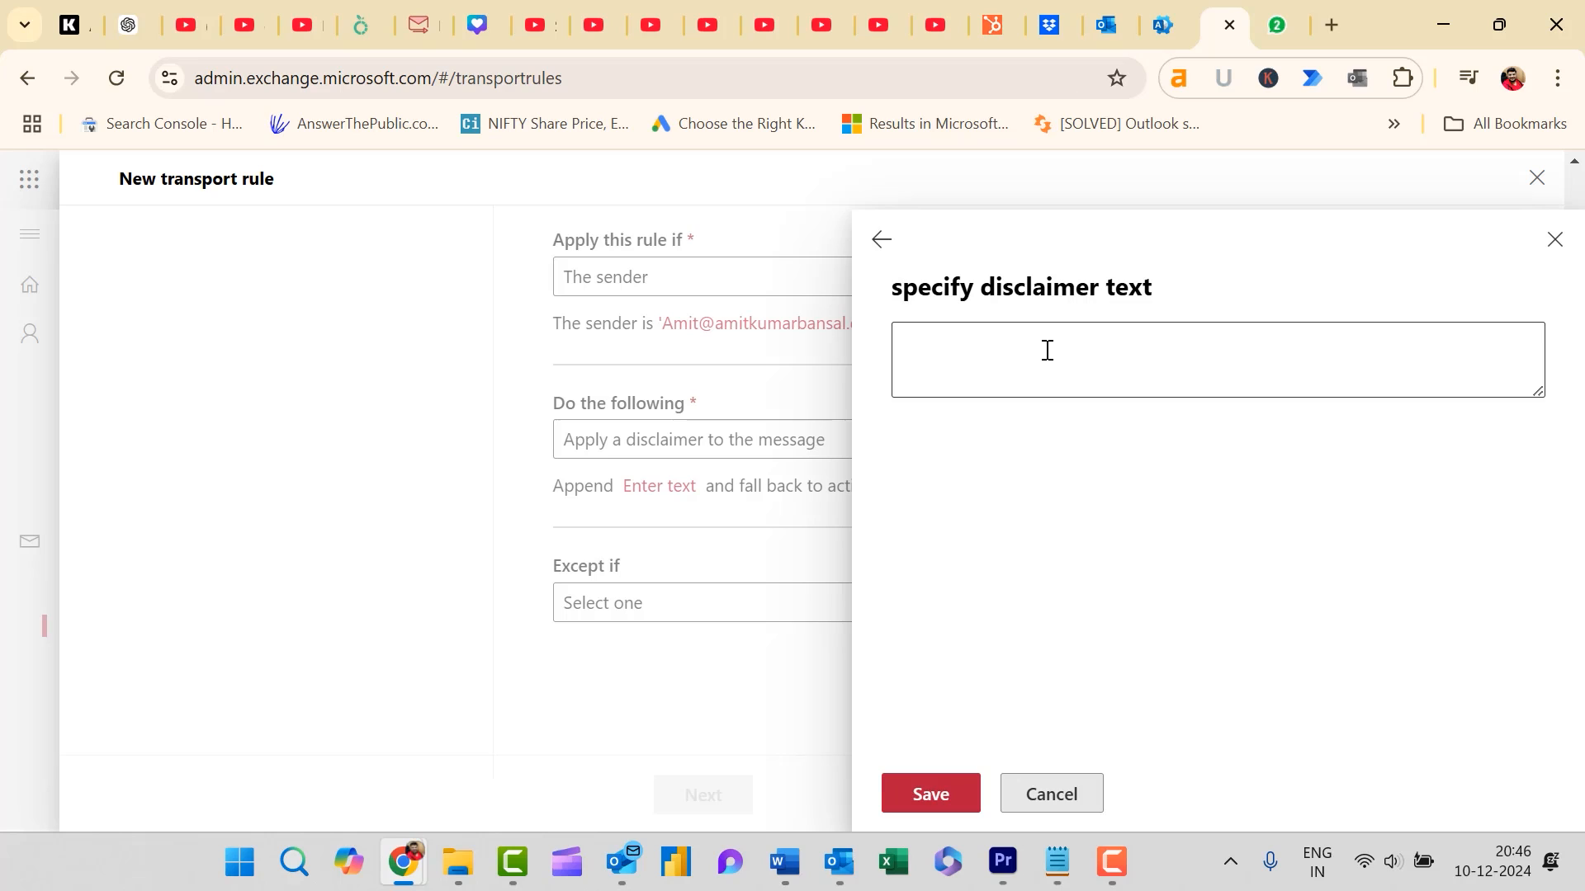
click(986, 339)
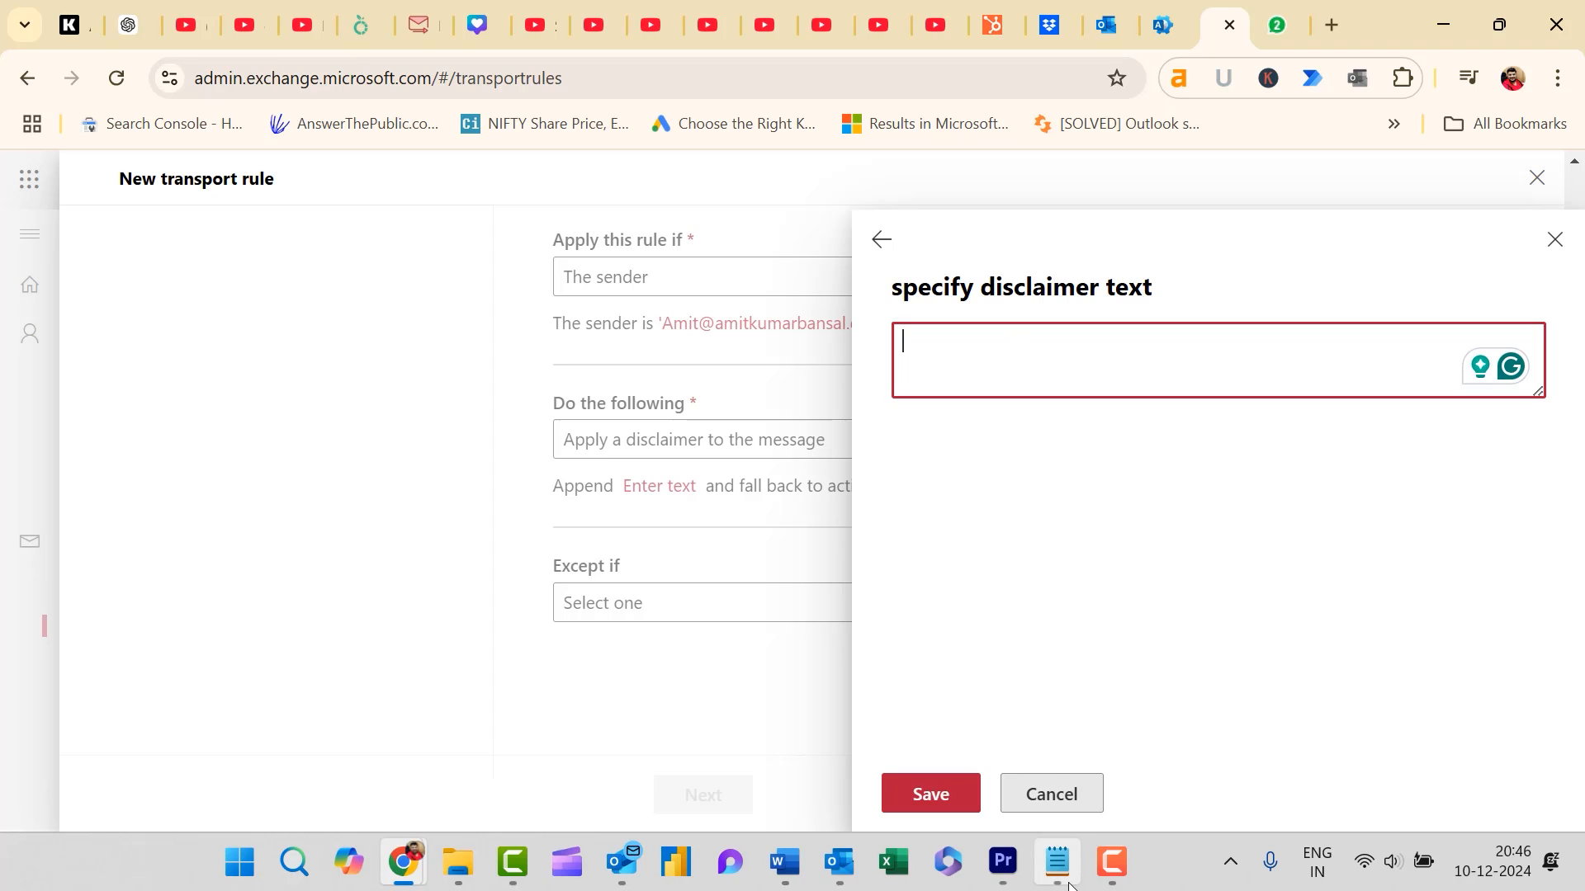
mouse_move(1057, 861)
click(1065, 751)
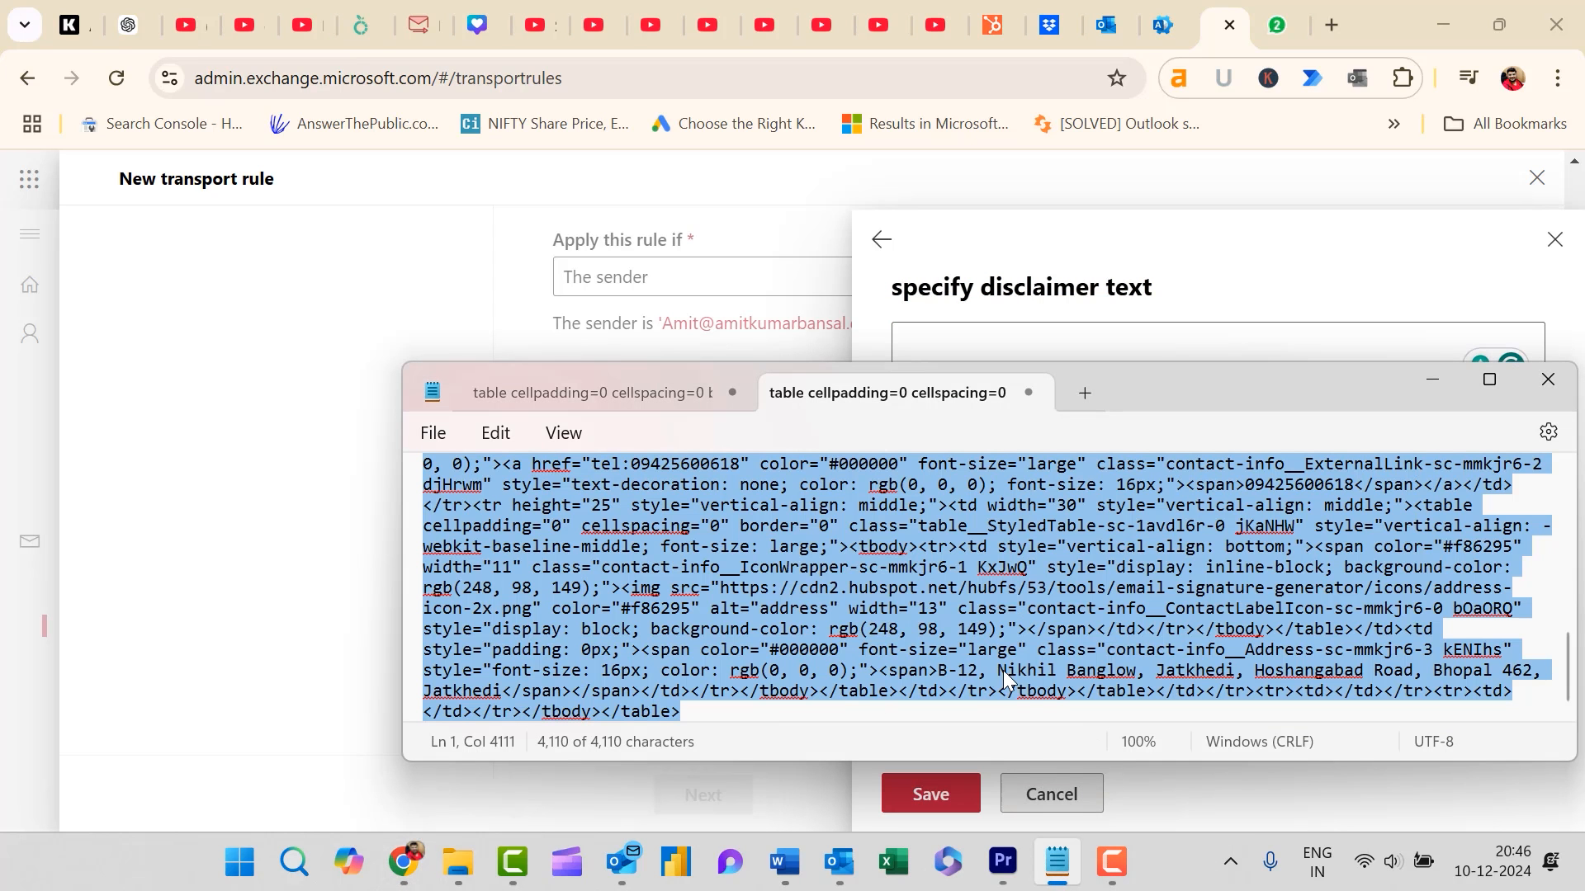
click(934, 580)
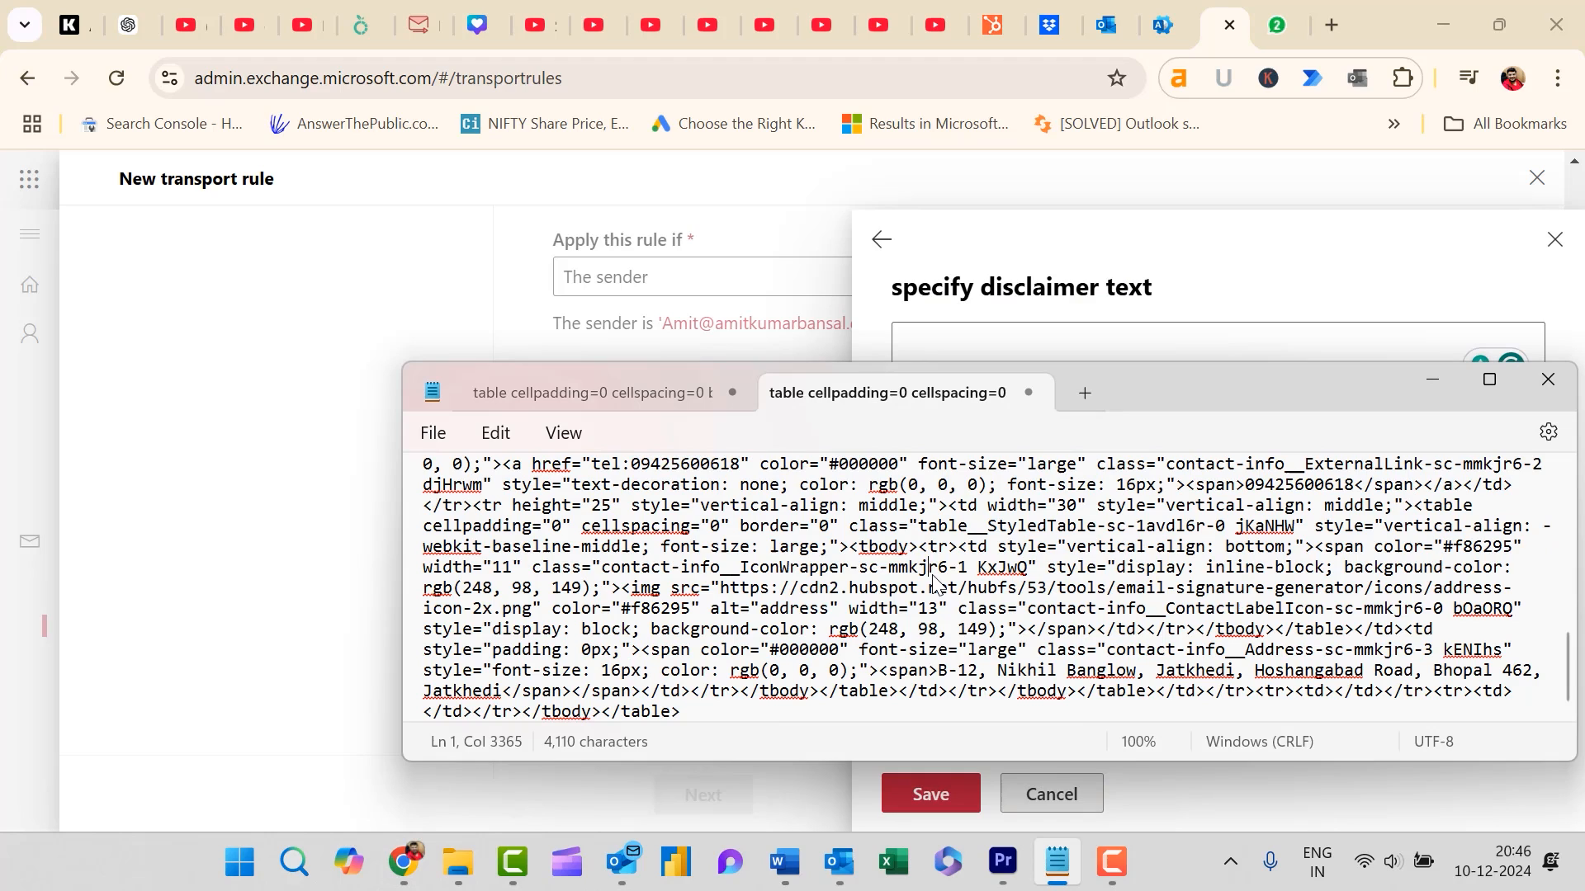
click(859, 528)
key(ctrl+a)
key(ctrl+c)
click(959, 329)
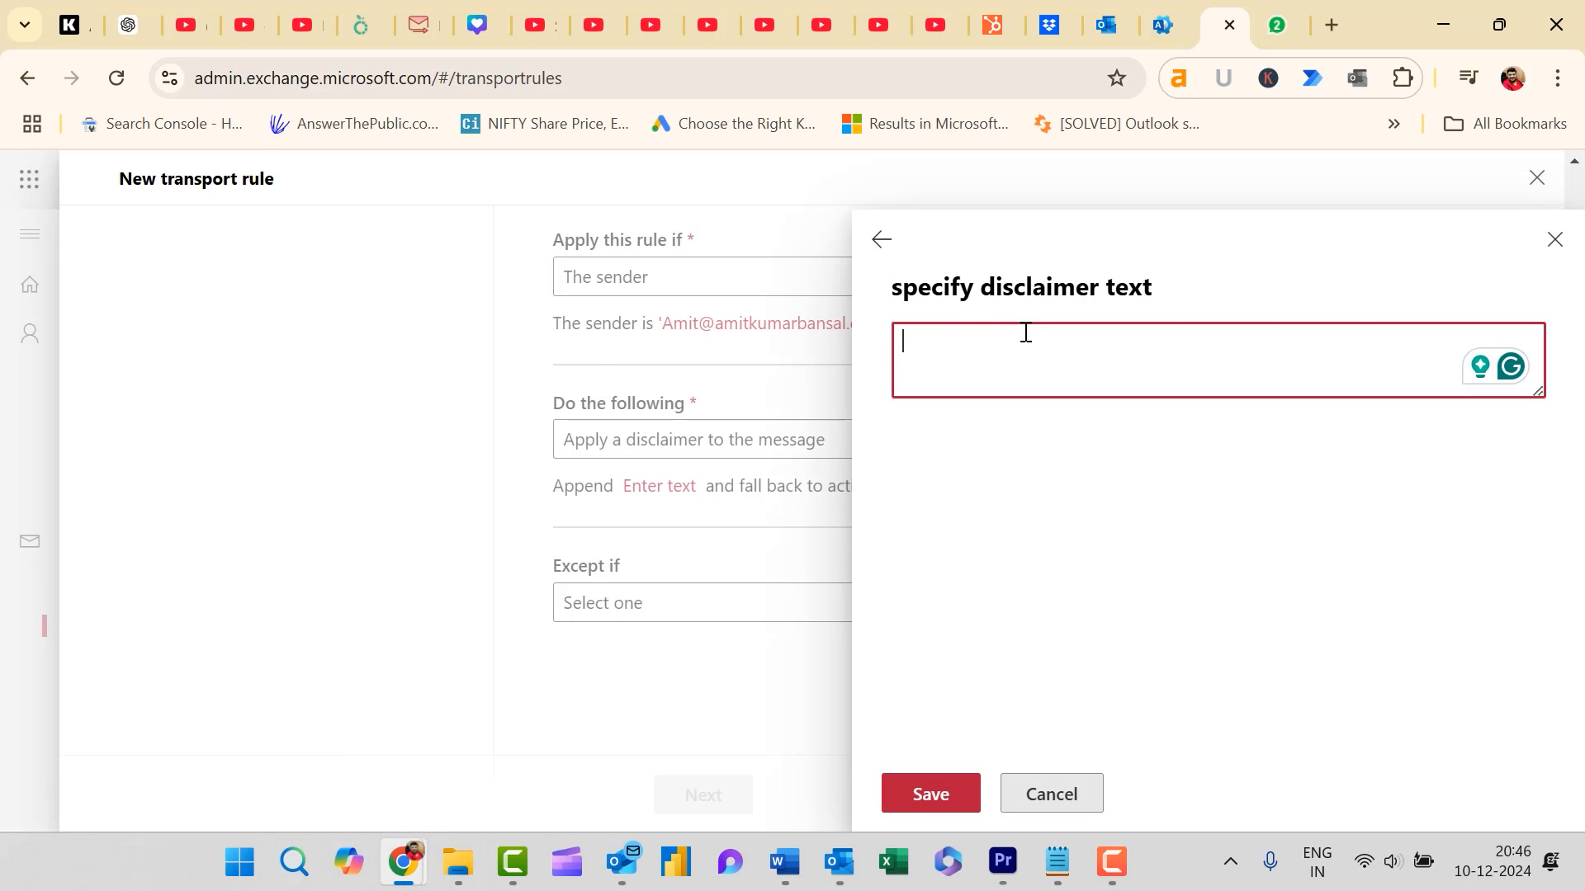
key(ctrl+v)
click(929, 794)
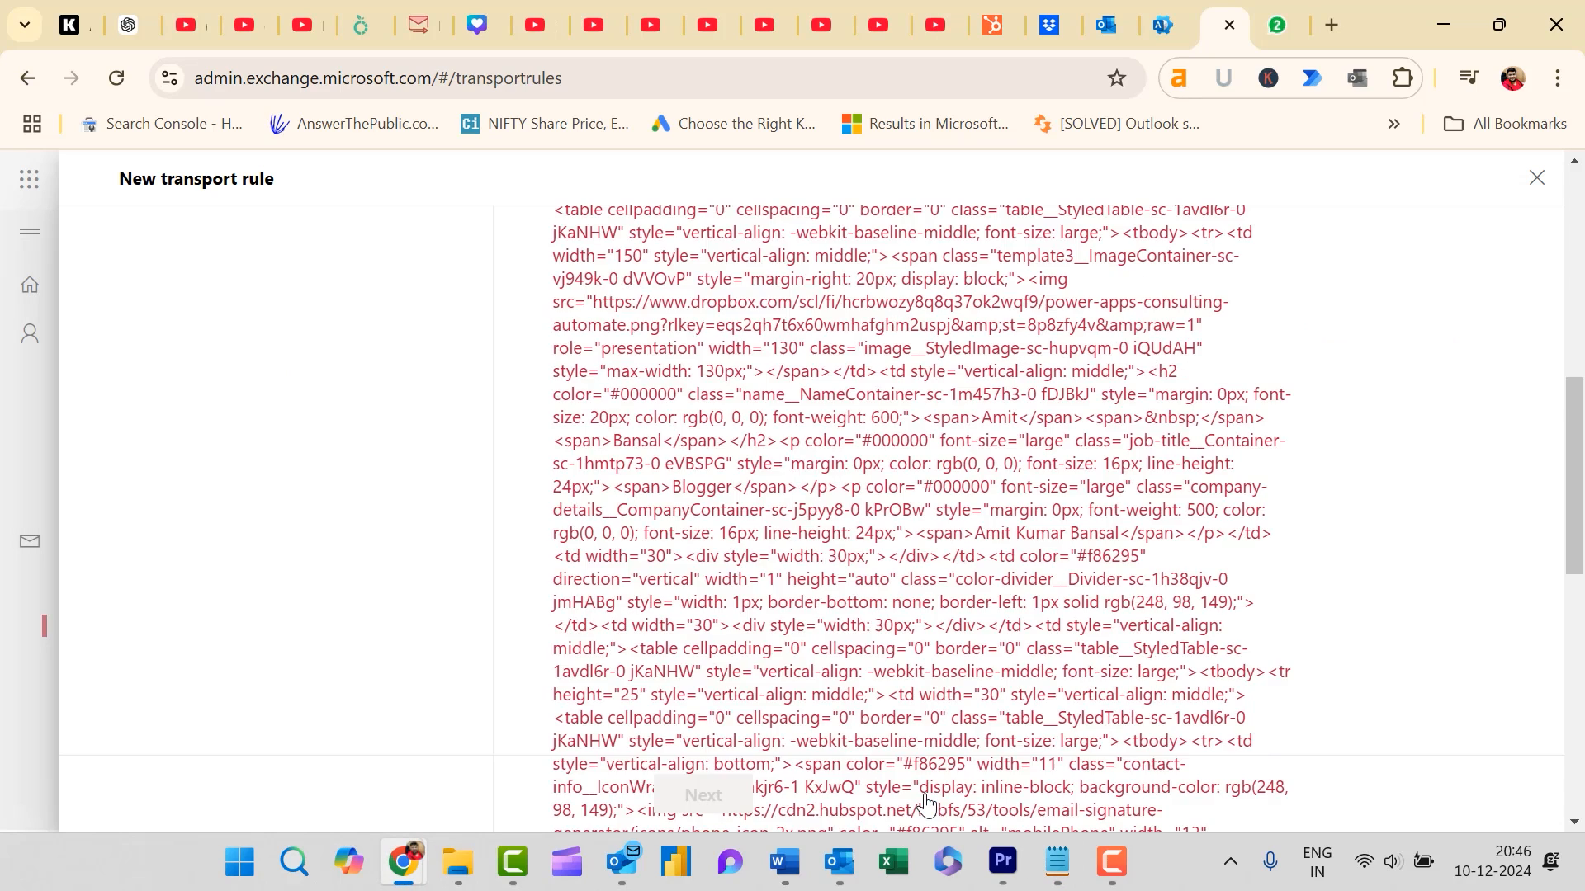
Set the fallback action to Ignore for messages where the disclaimer can't be inserted.
scroll(839, 552, down, 10)
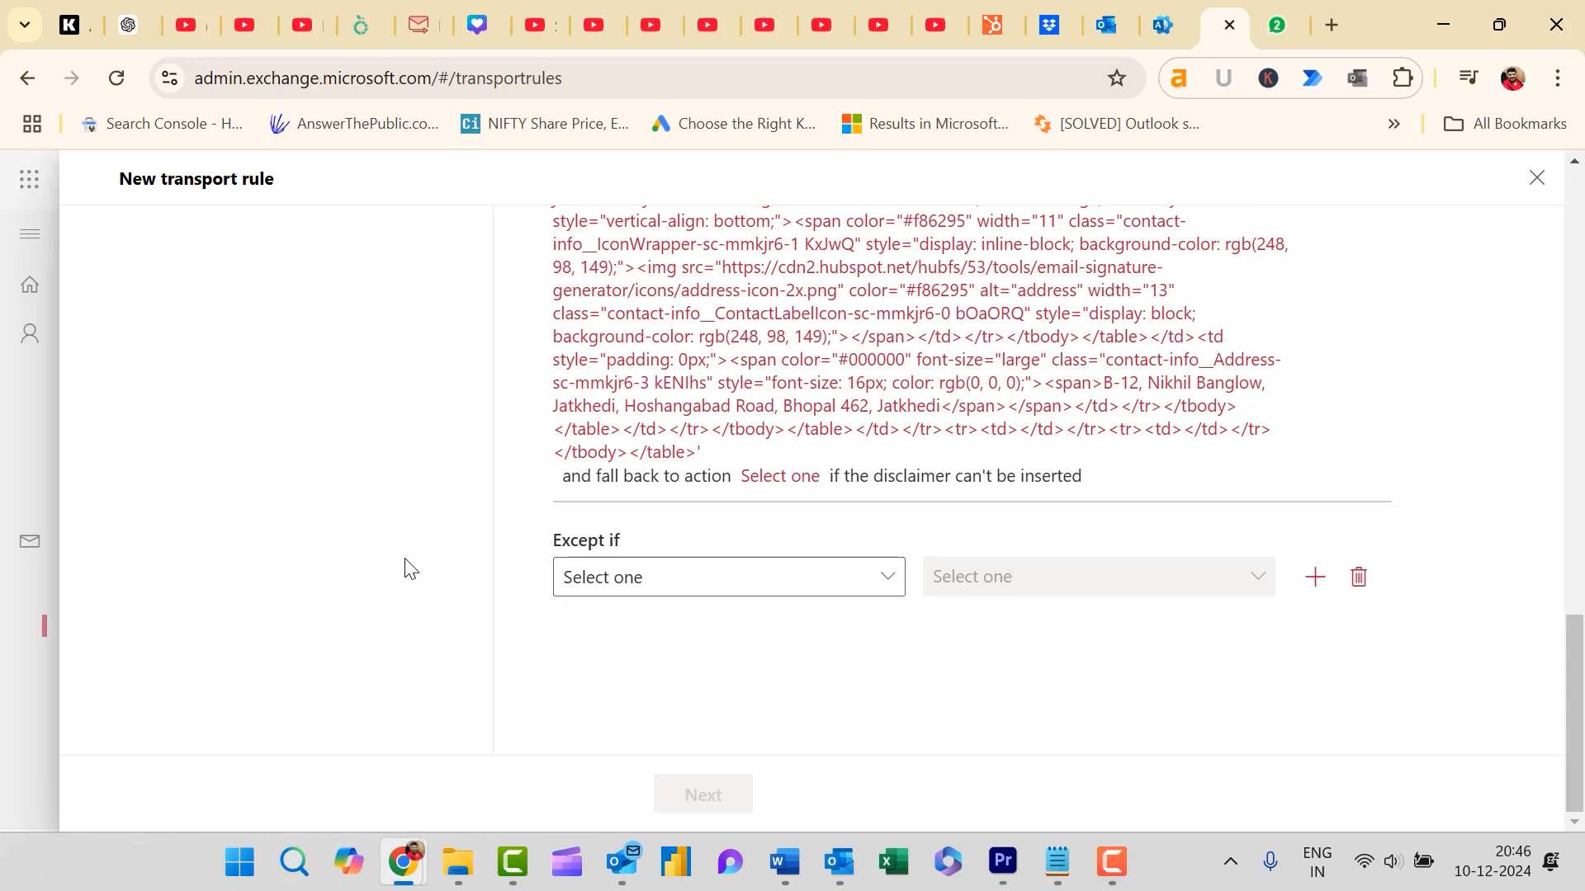
scroll(460, 566, up, 5)
scroll(493, 594, down, 5)
click(770, 486)
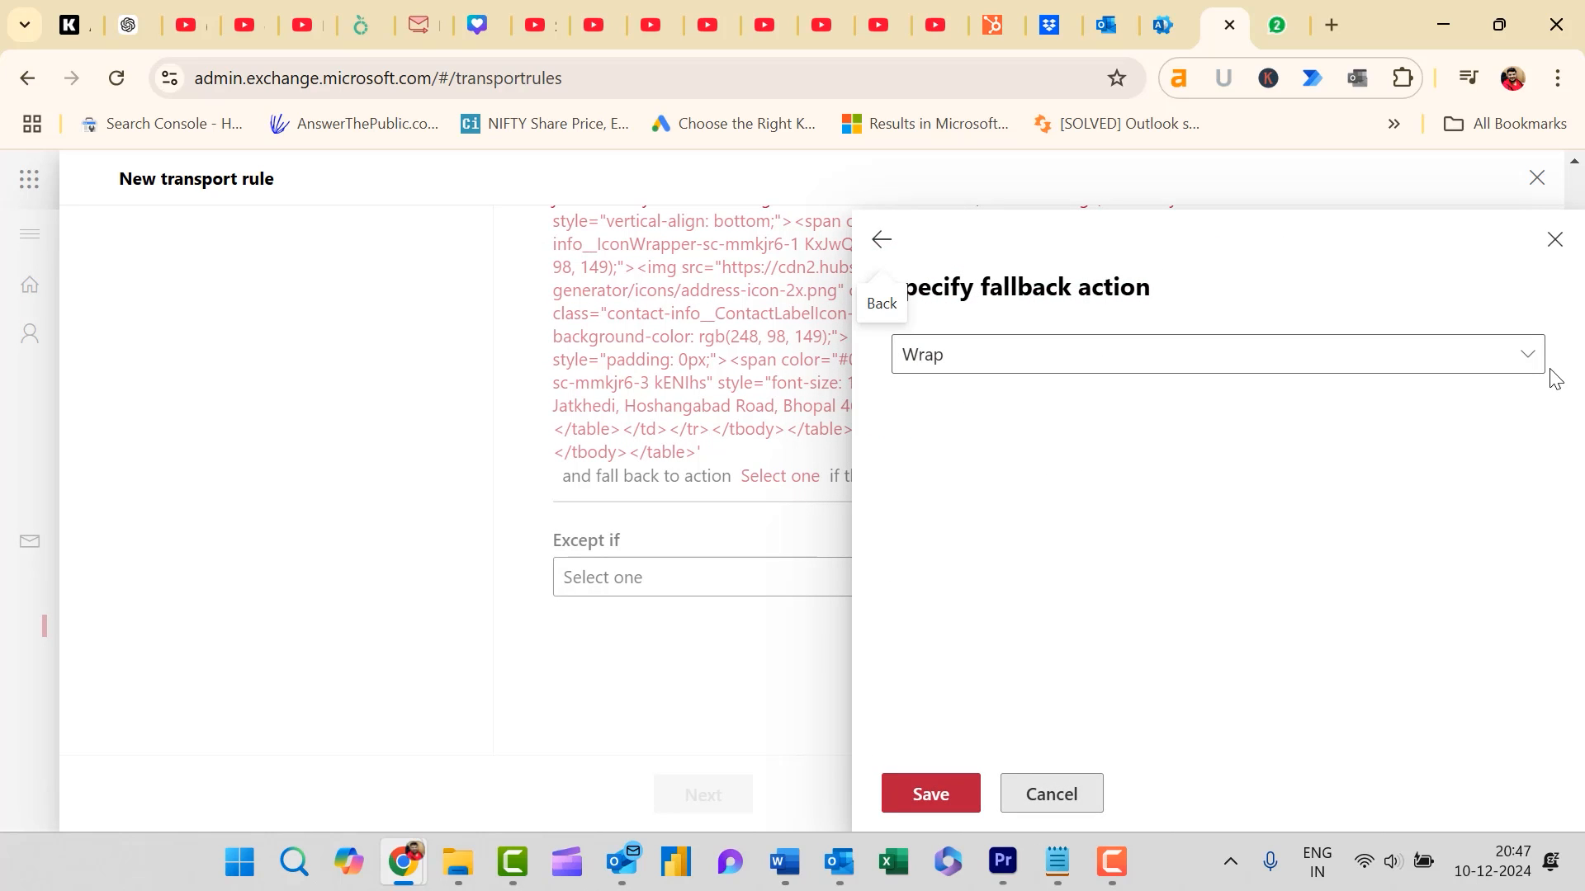
click(1528, 356)
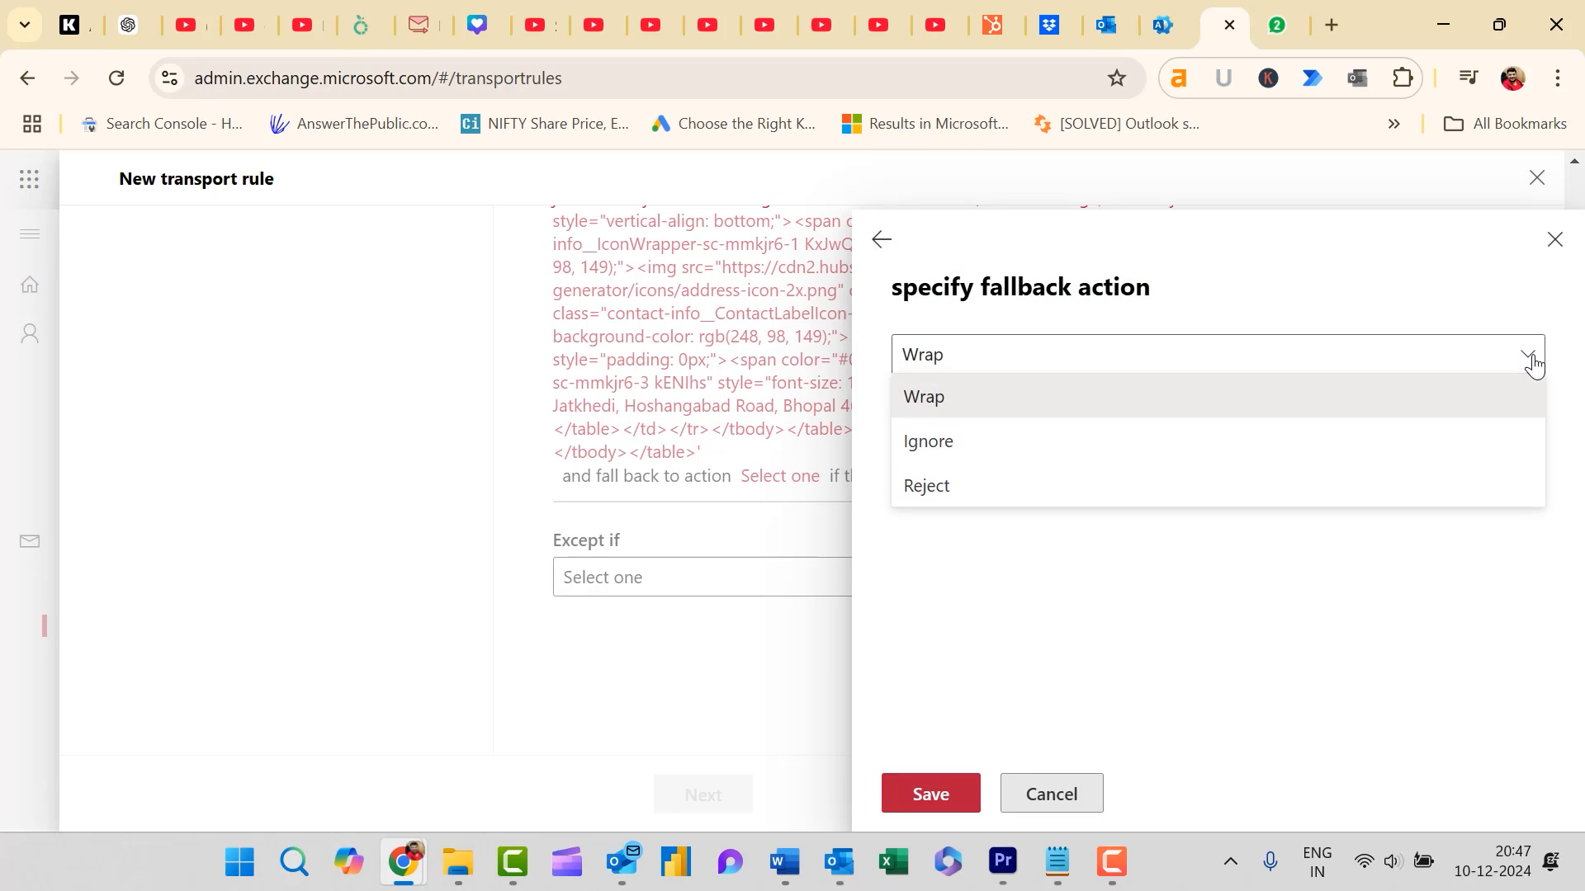
click(1076, 443)
click(953, 794)
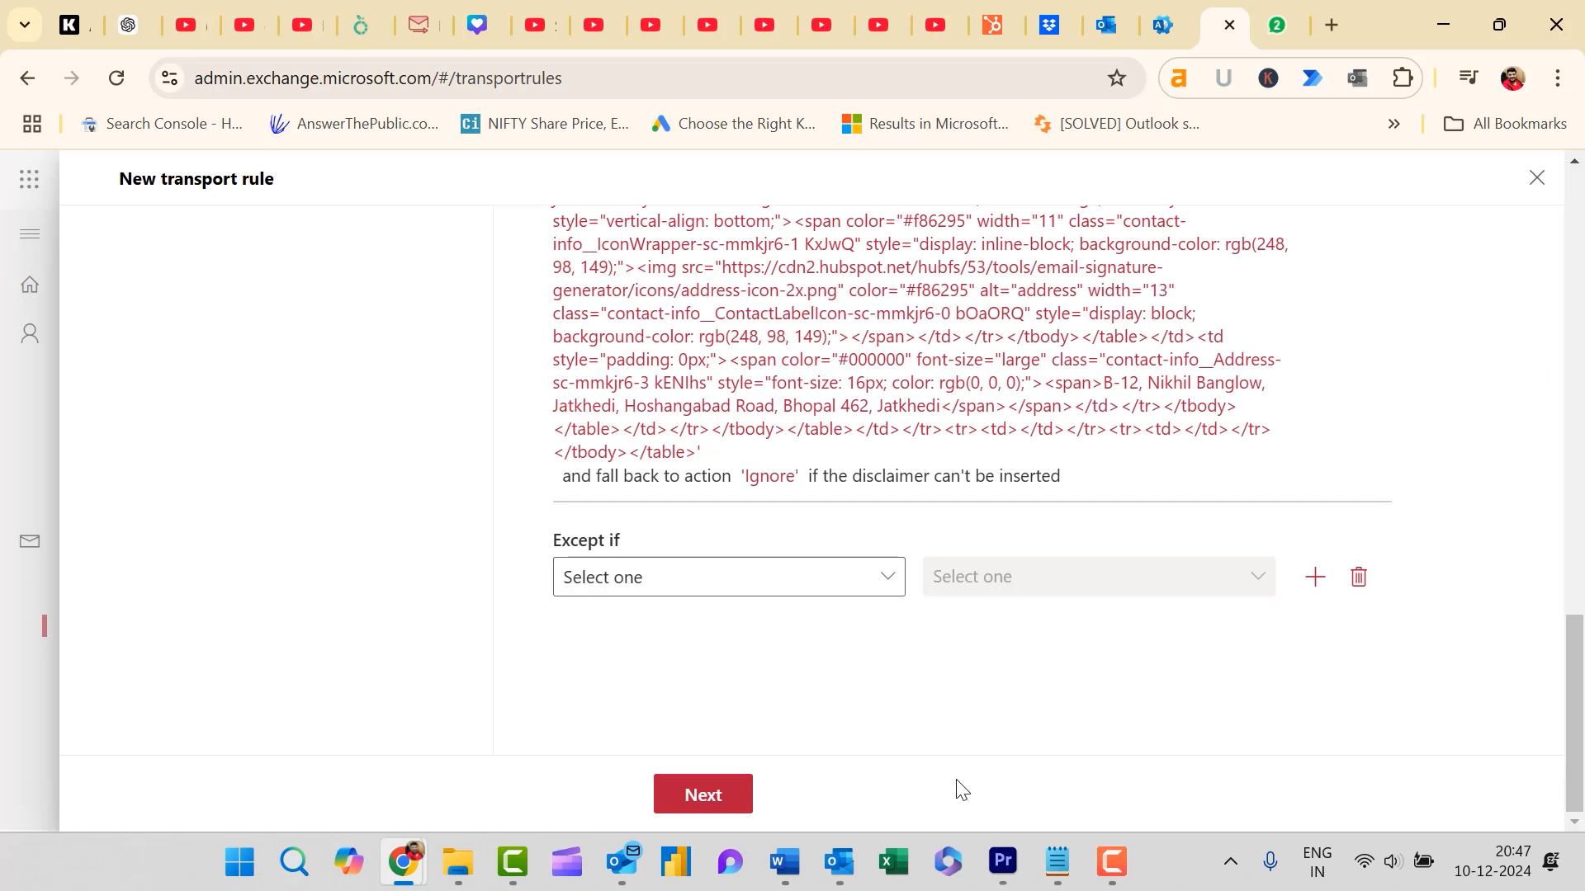
Keep the default rule settings, with Enforce mode and Header sender matching, and review the complete rule summary.
click(700, 797)
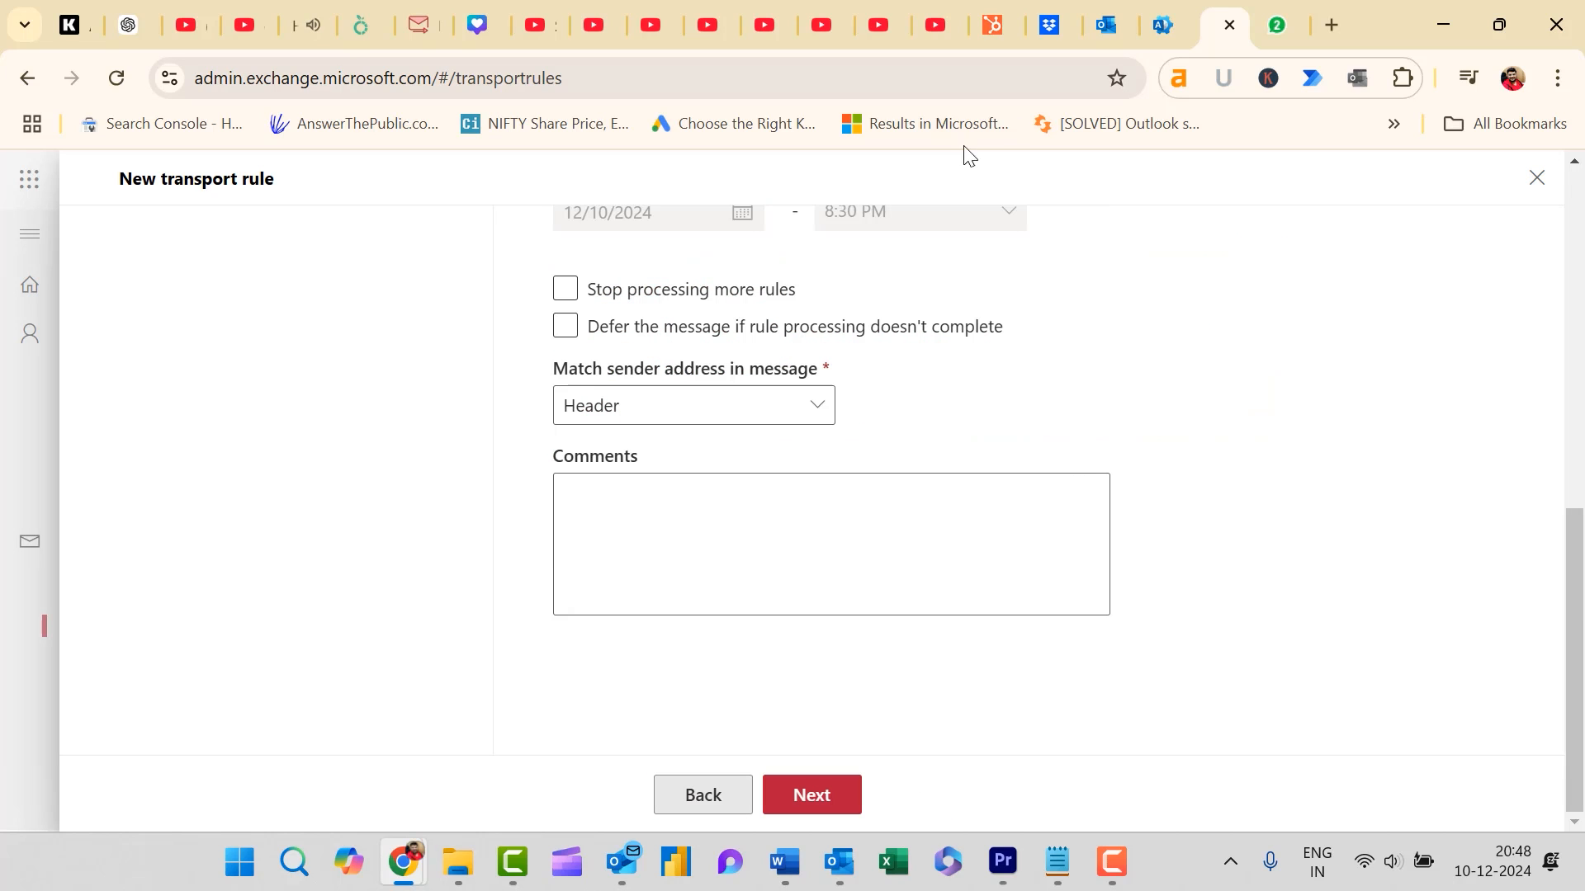
scroll(466, 493, up, 9)
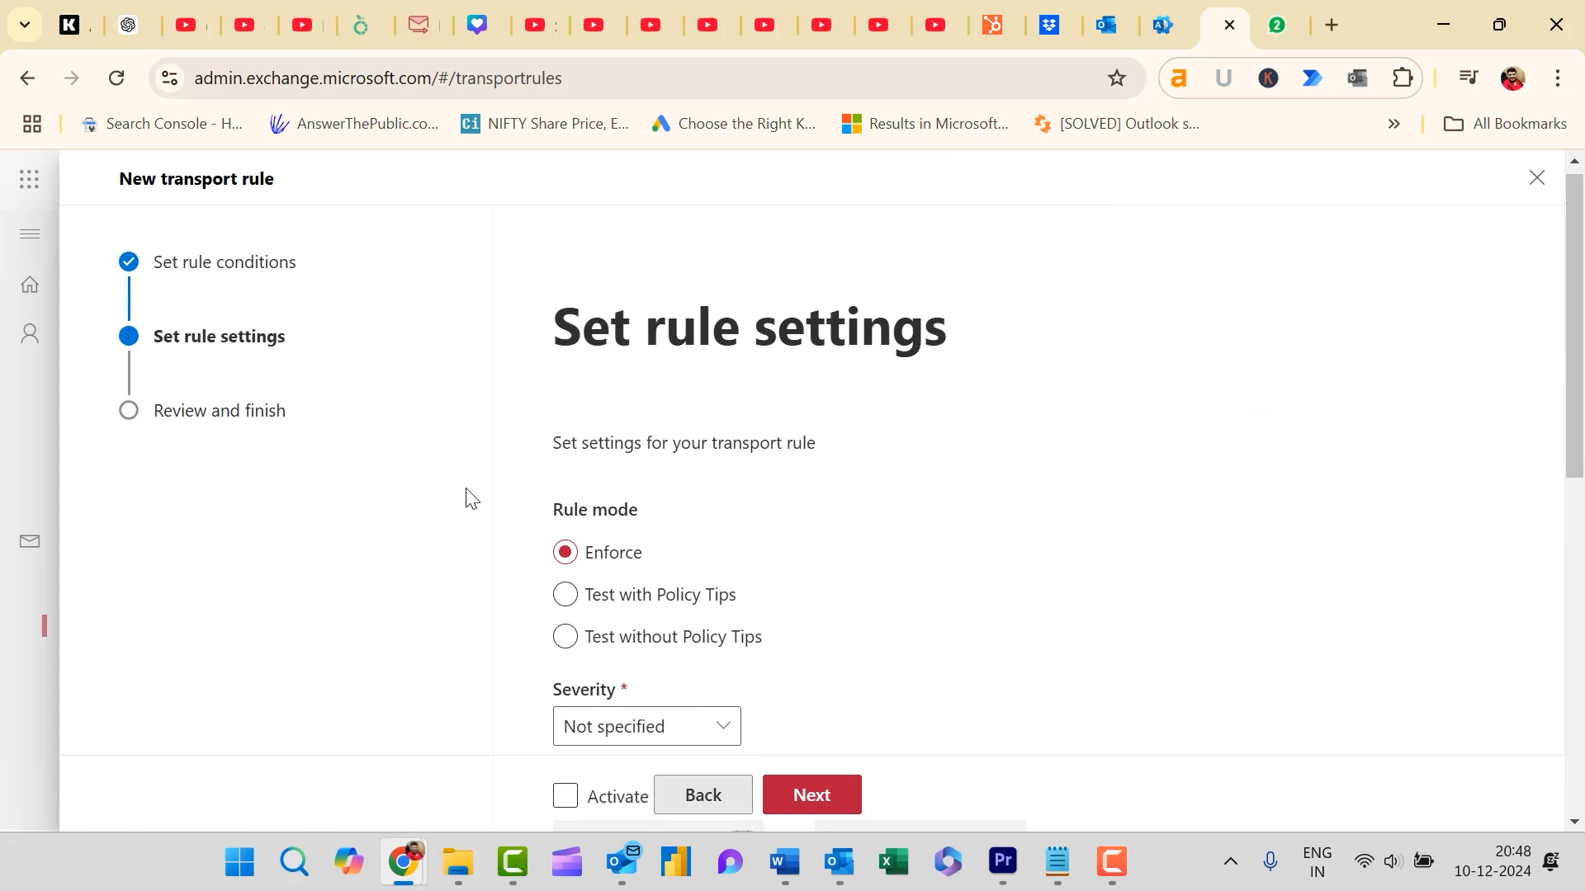
scroll(471, 498, down, 8)
scroll(466, 497, down, 1)
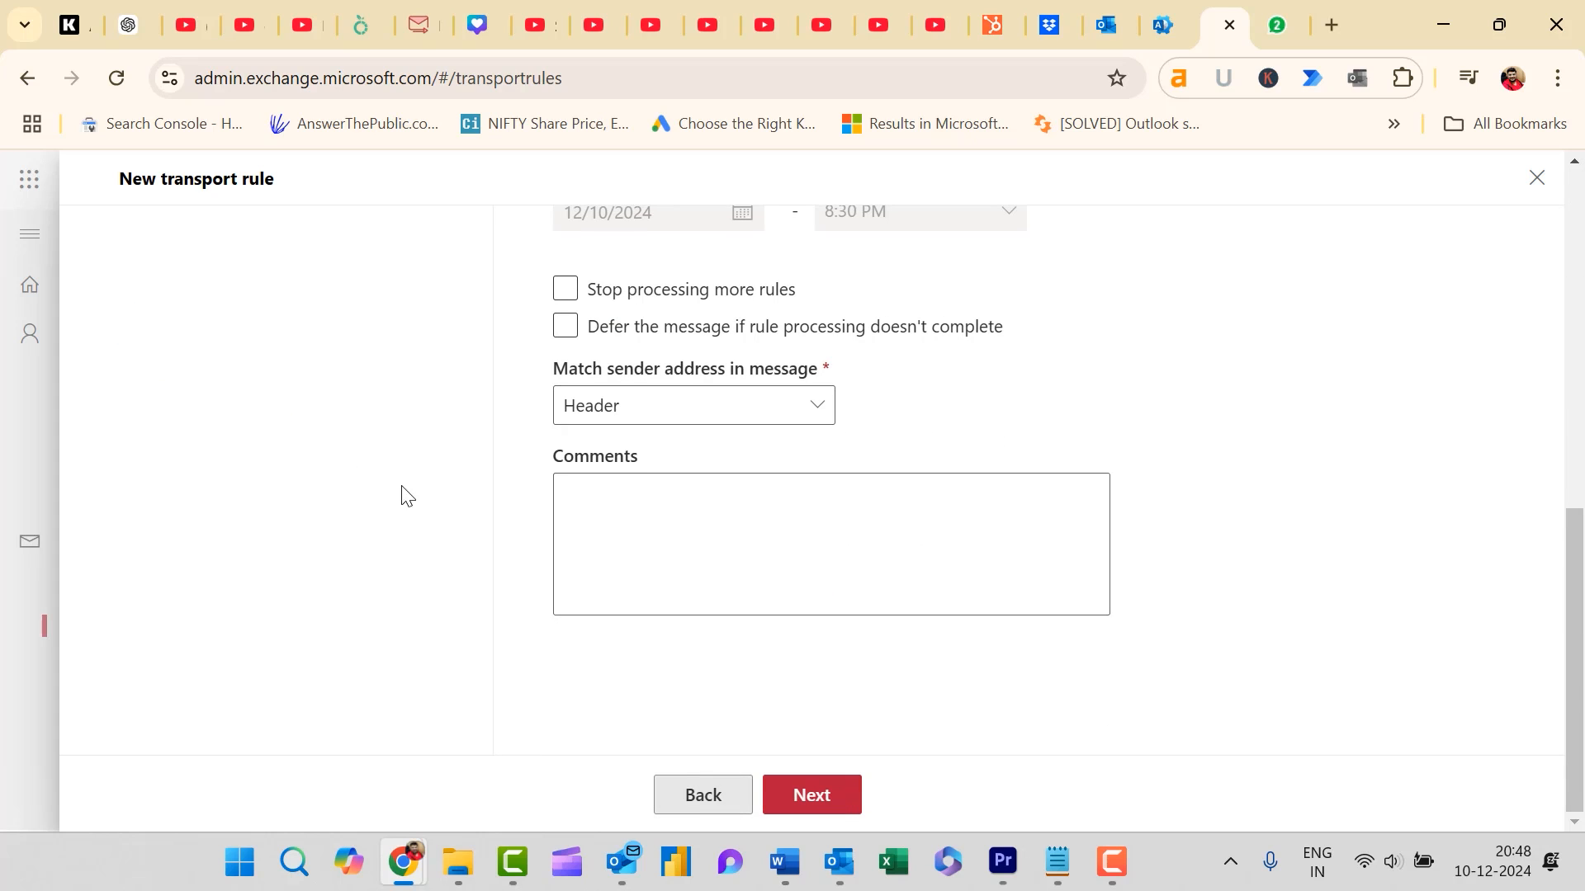
scroll(407, 508, up, 9)
scroll(743, 698, down, 6)
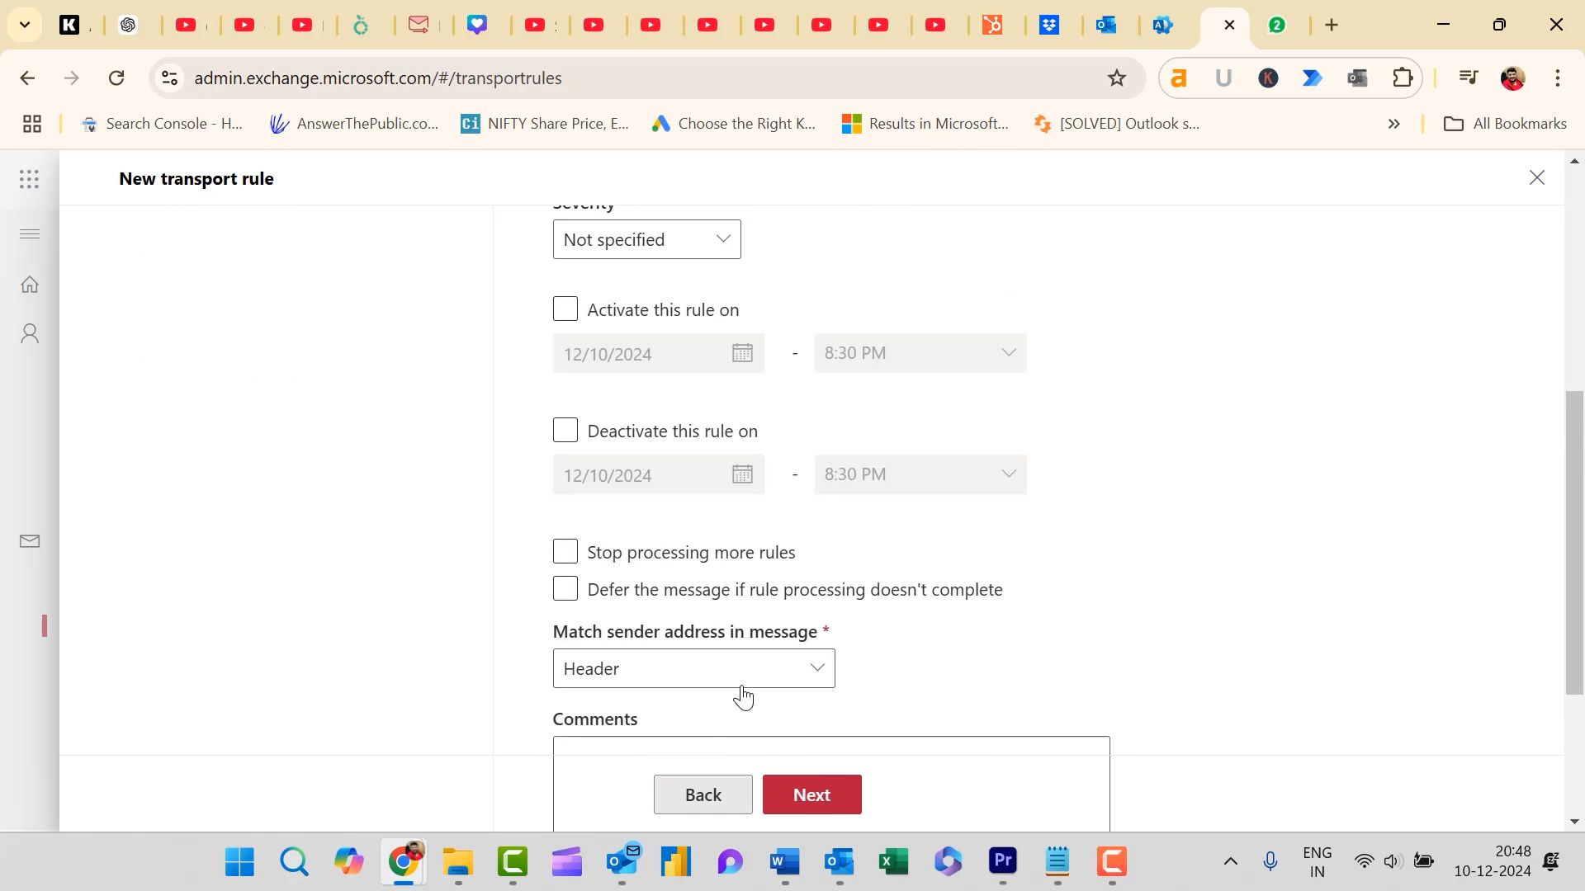
click(815, 794)
scroll(920, 484, down, 10)
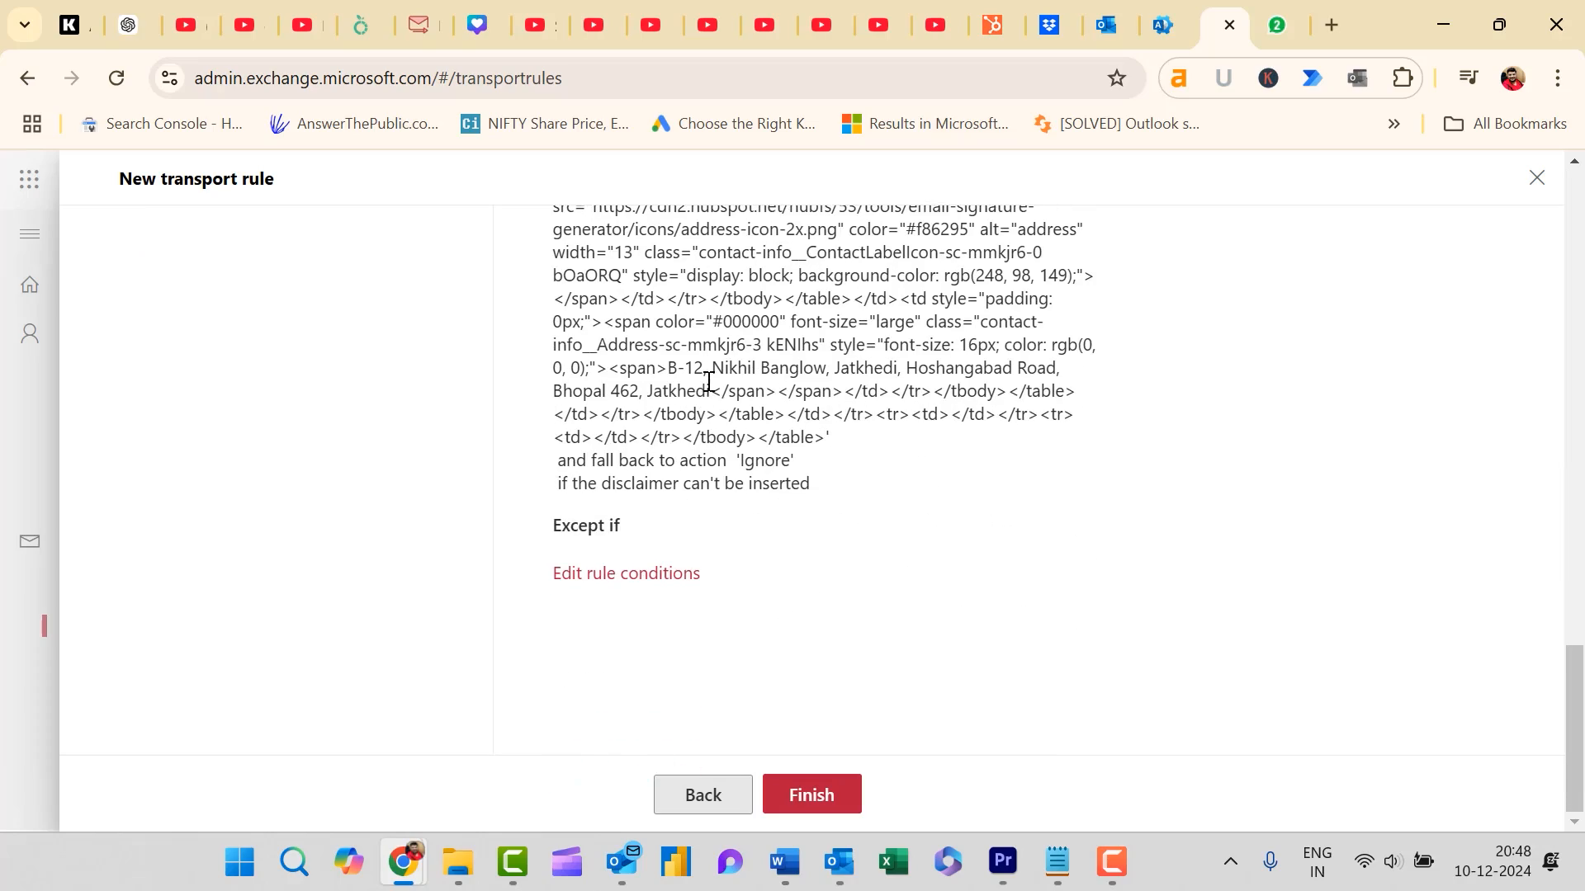
scroll(727, 423, up, 12)
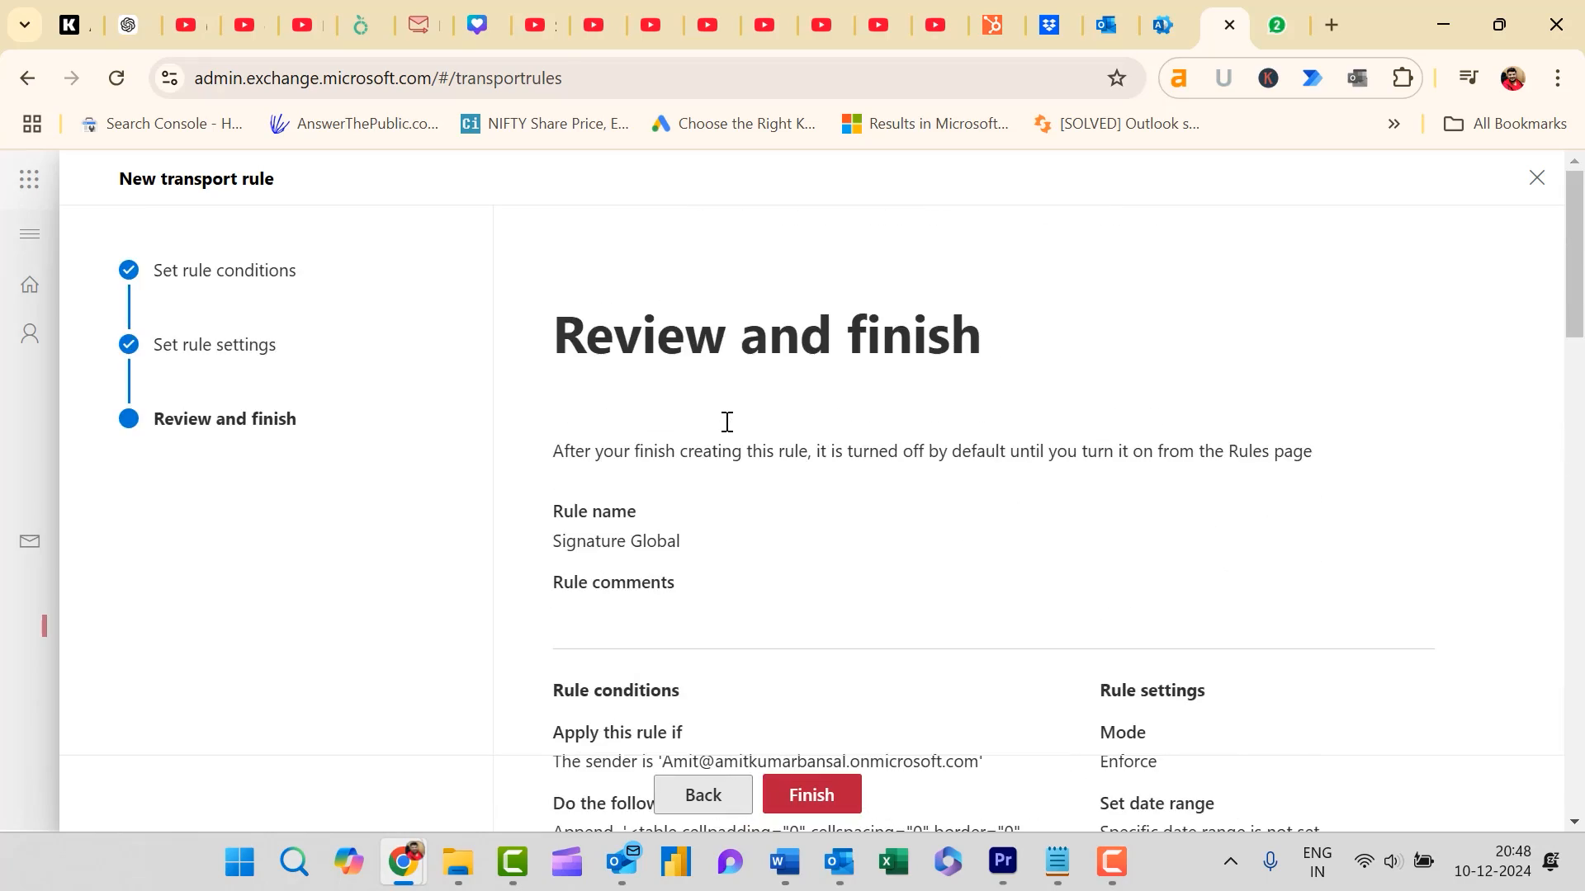
Finish creating the "Signature Global" transport rule after checking its summary, and return to the rules list.
scroll(727, 426, down, 3)
scroll(730, 428, down, 10)
click(810, 797)
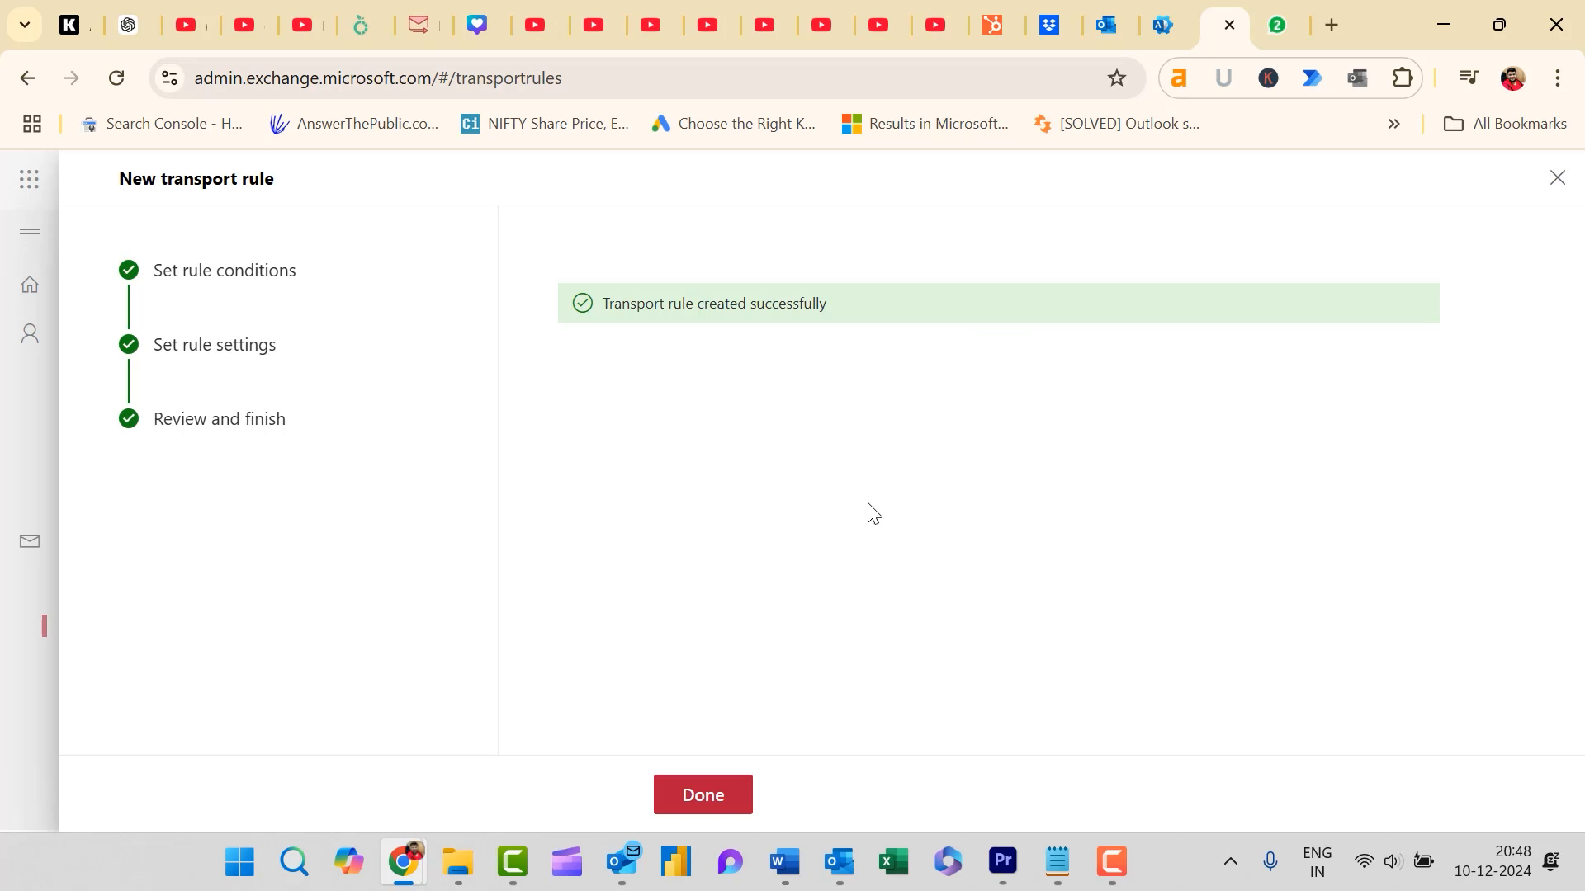
click(703, 795)
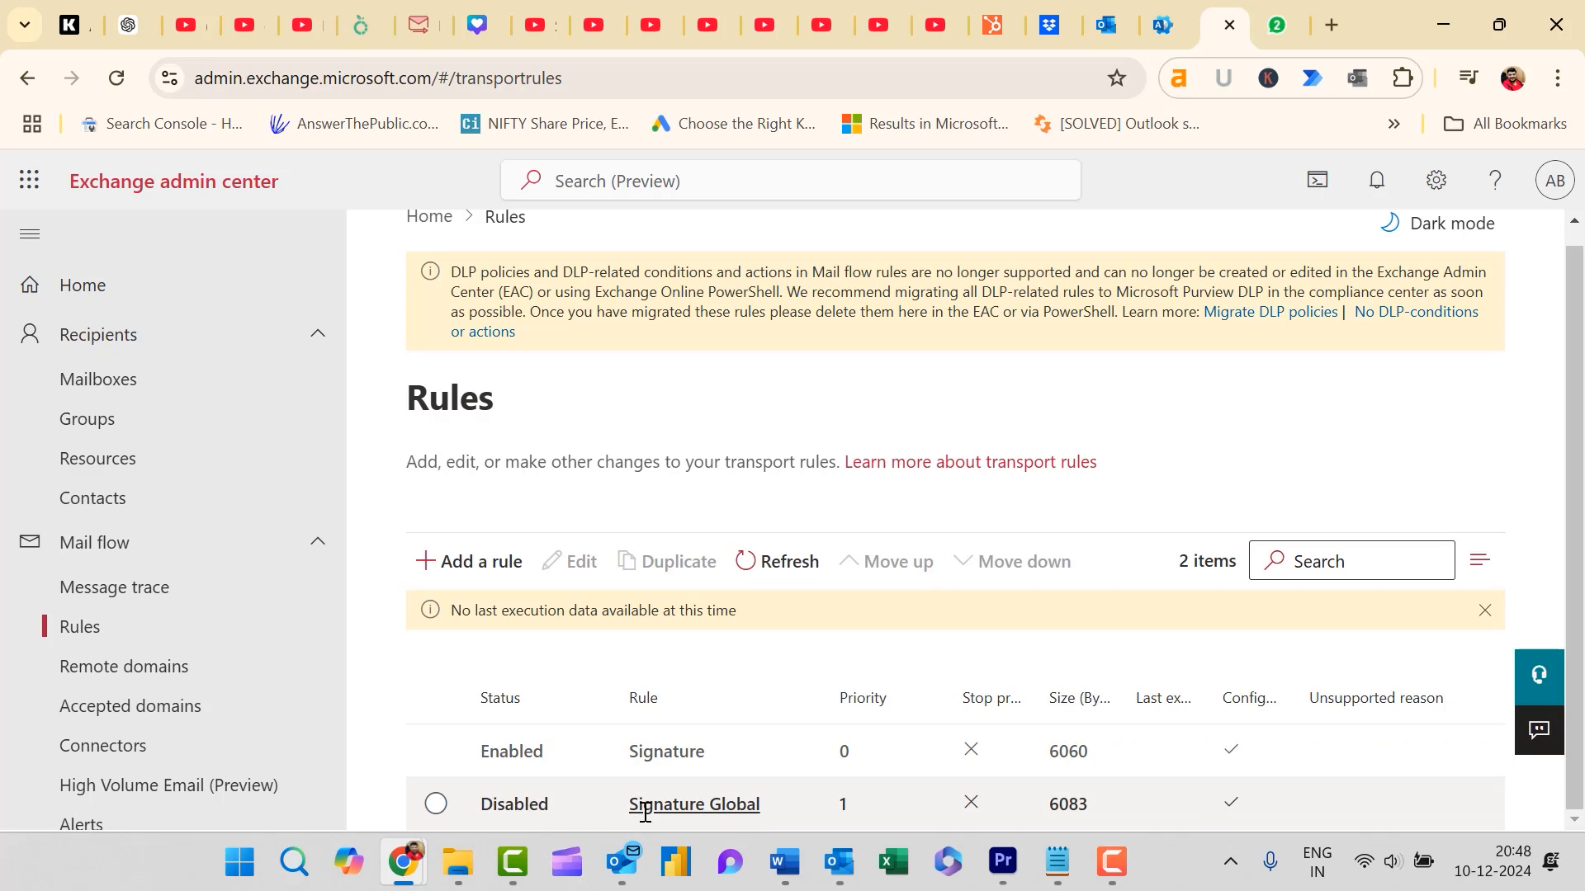
Enable the "Signature Global" rule from its details, check its description, and return to the rules list.
click(543, 803)
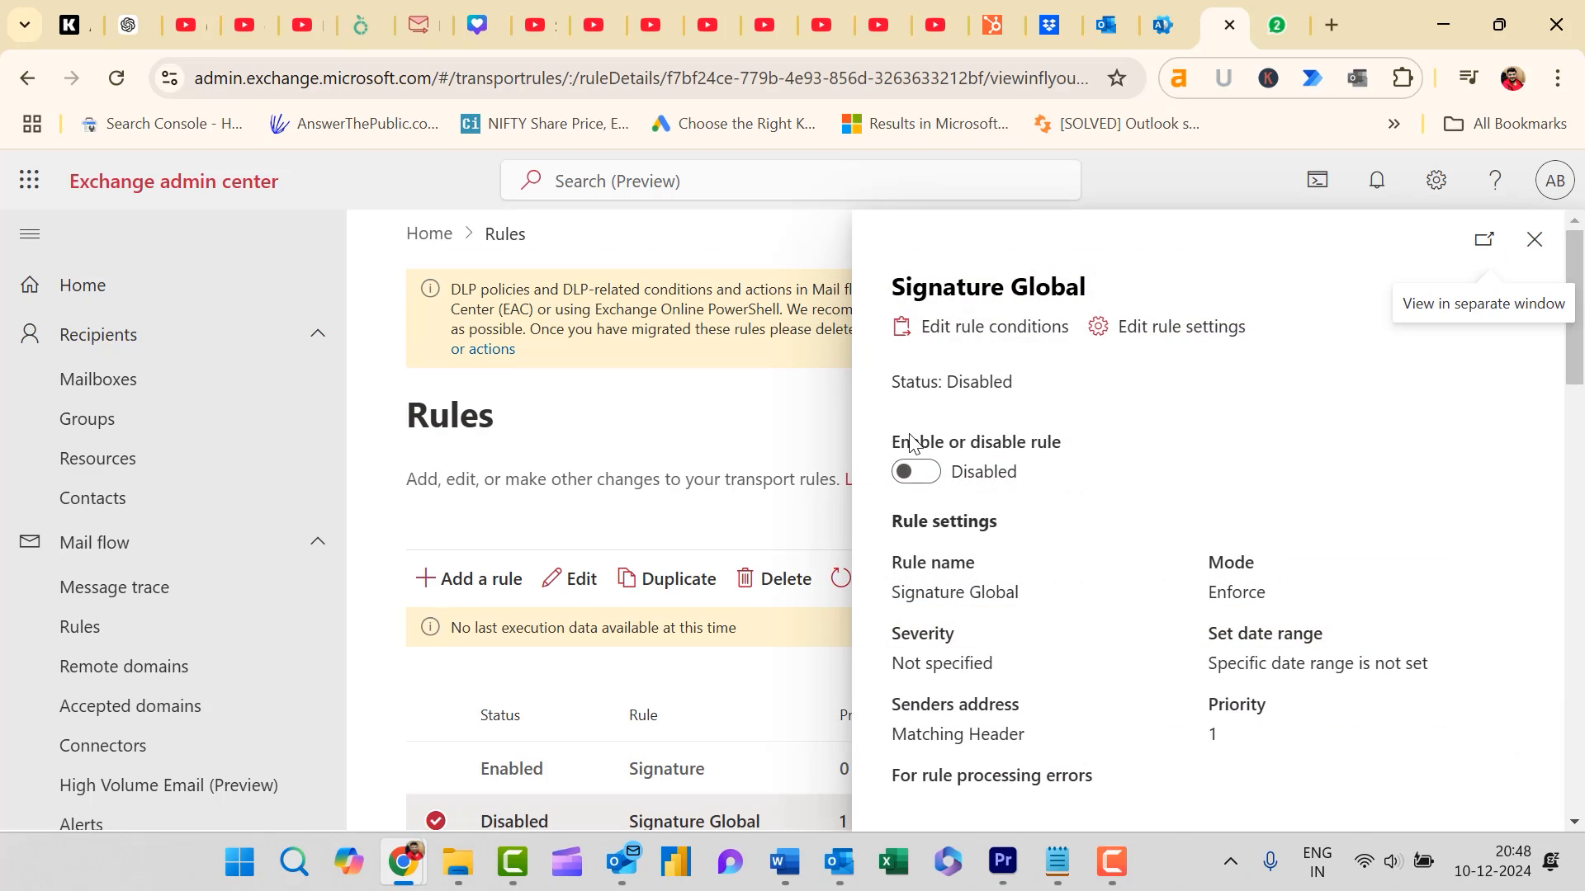
click(905, 473)
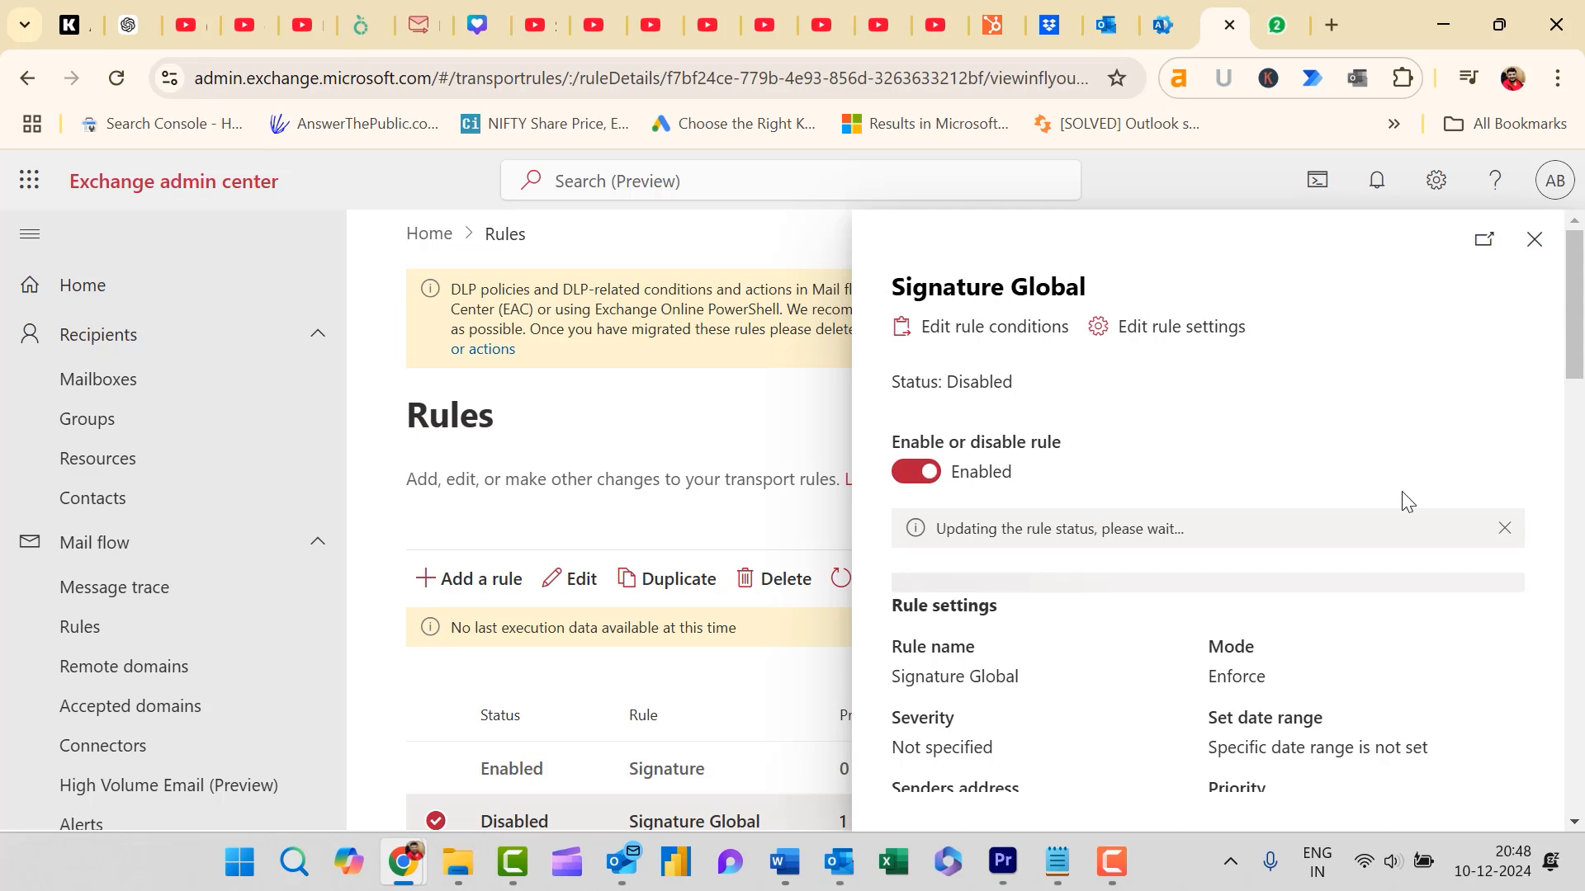
scroll(1310, 472, down, 6)
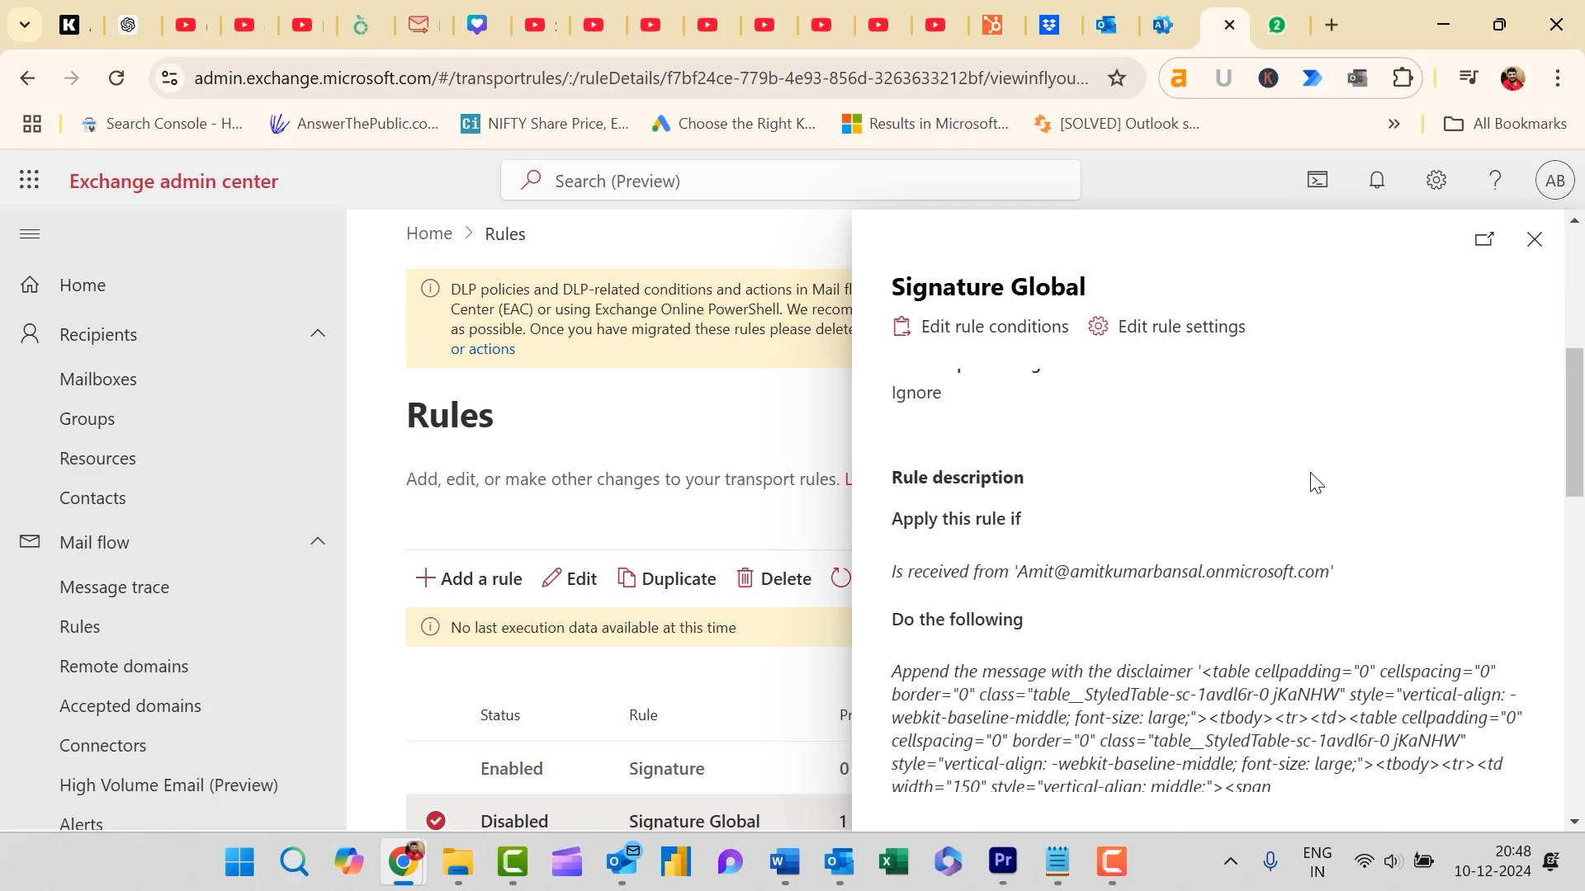
scroll(1314, 479, down, 5)
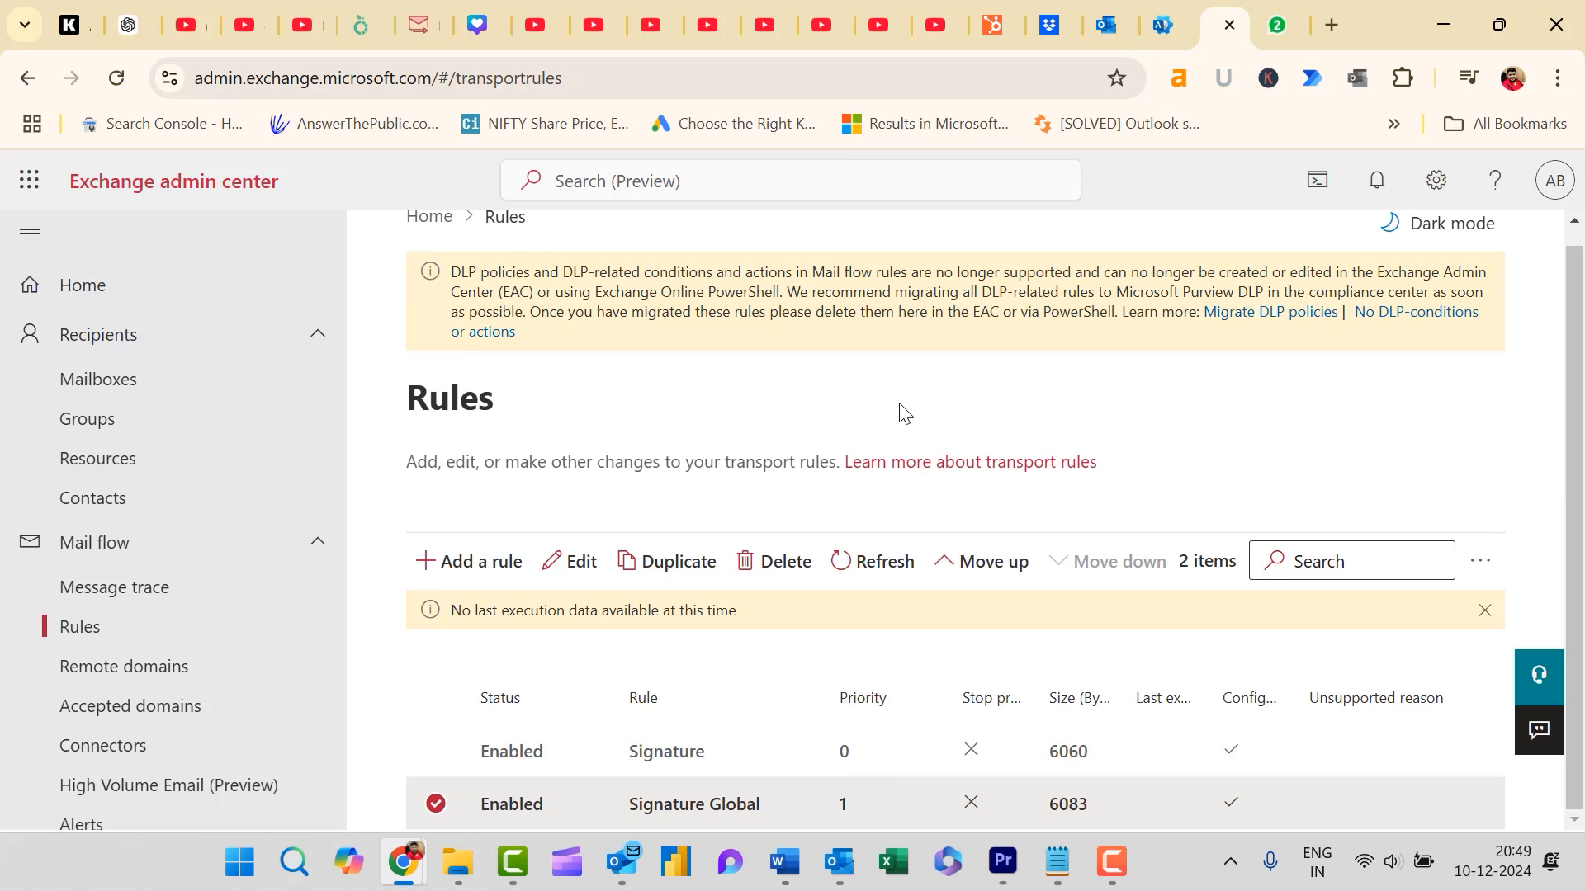
Switch to desktop Outlook and show its mail view with the account's Inbox folder.
mouse_move(839, 862)
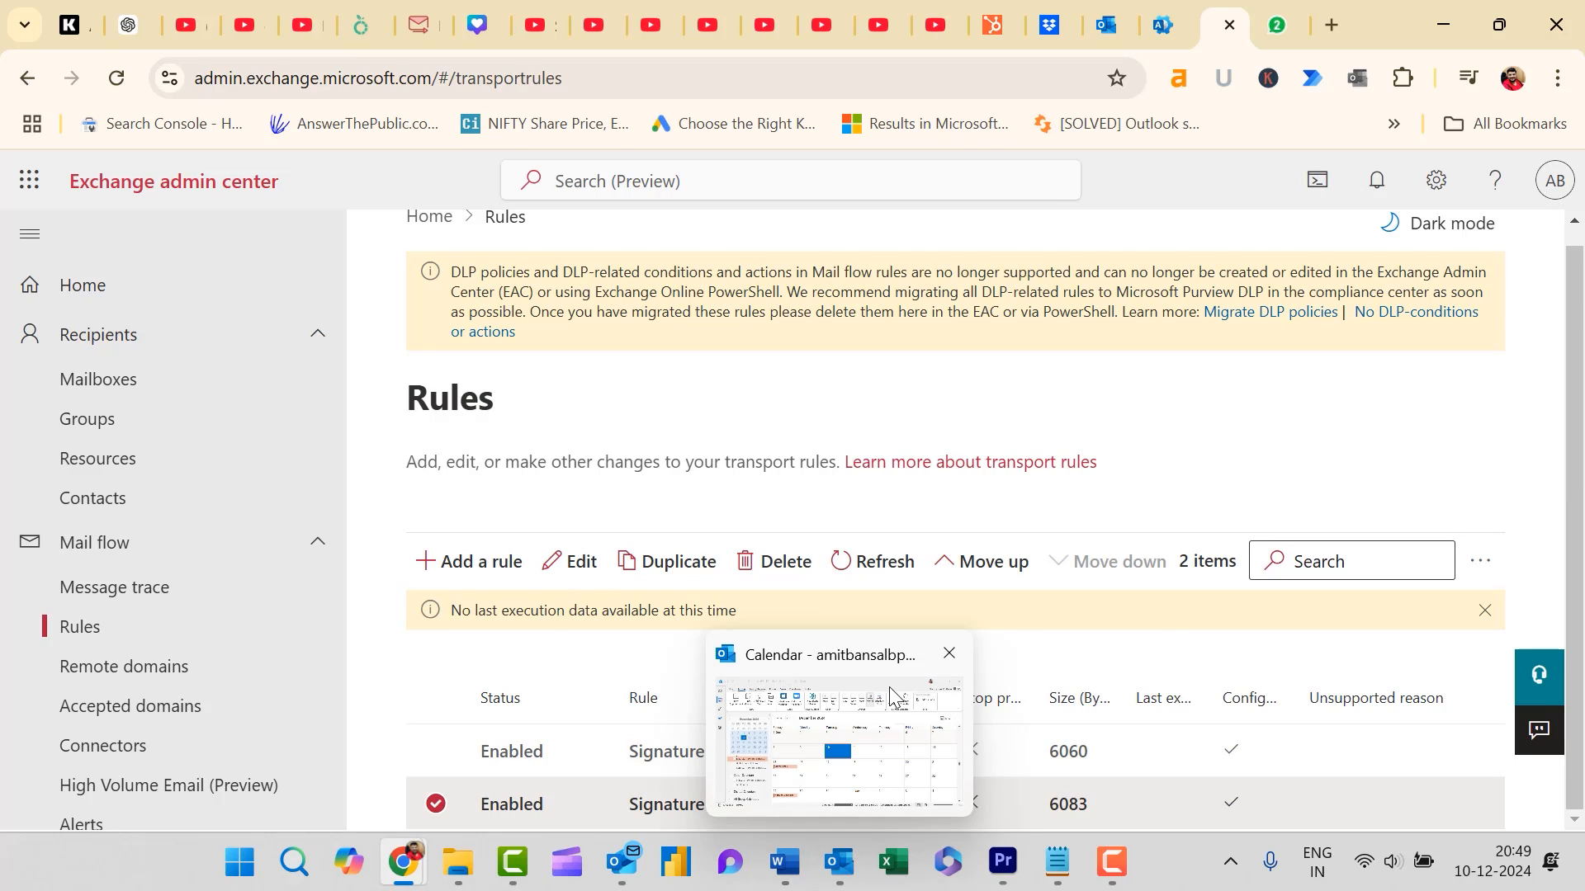
click(891, 685)
key(ctrl+1)
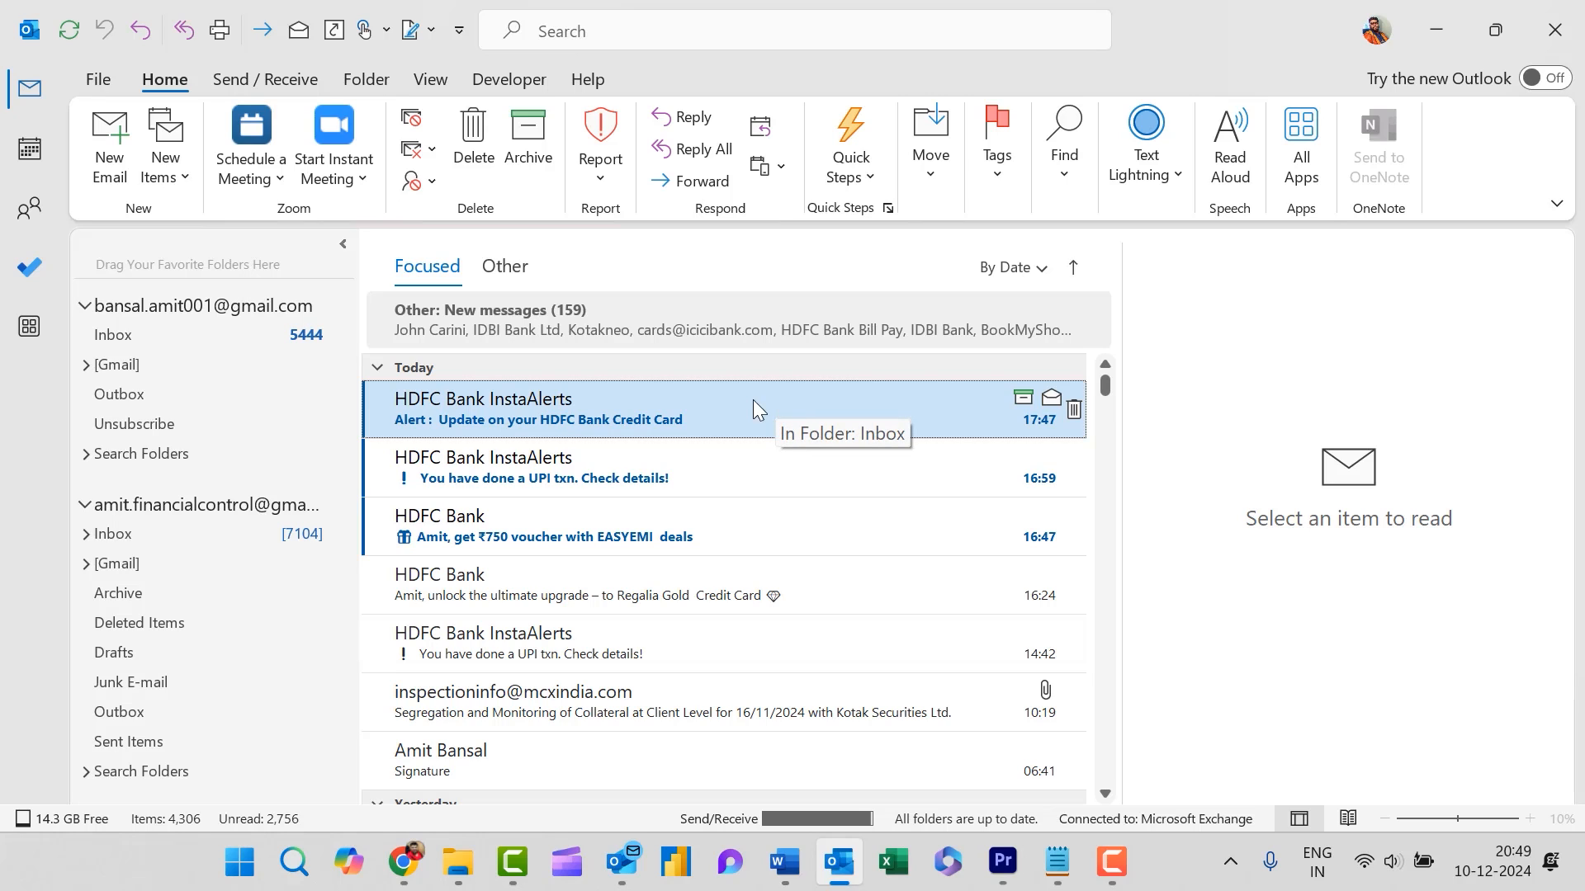
scroll(185, 445, down, 4)
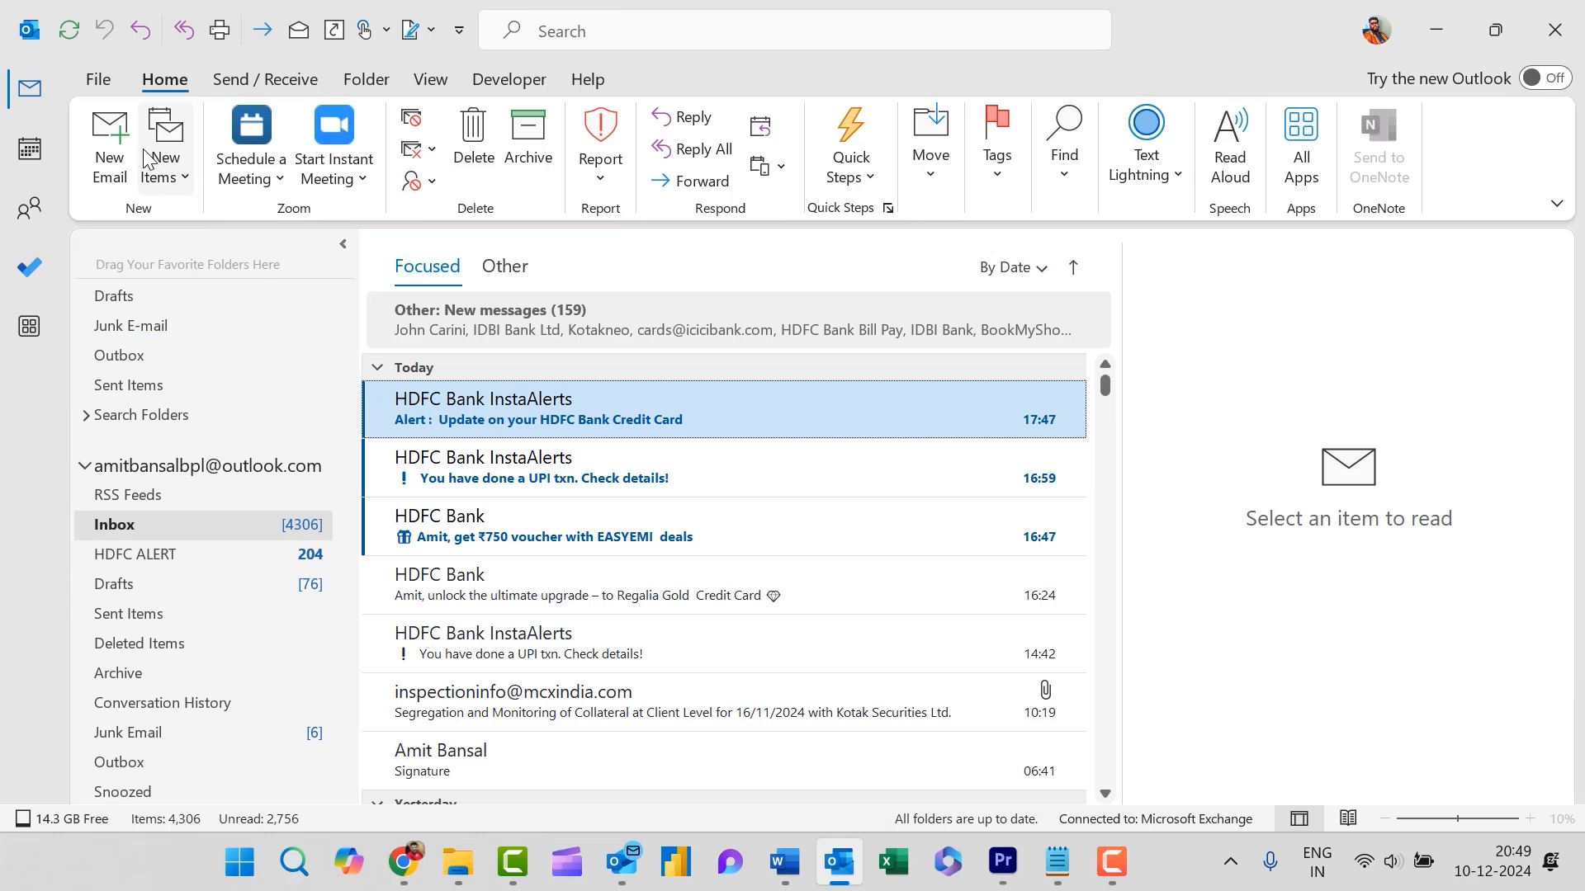
Check the accounts available for e-mail signatures in Outlook's mail options, leaving the settings as they are.
click(87, 72)
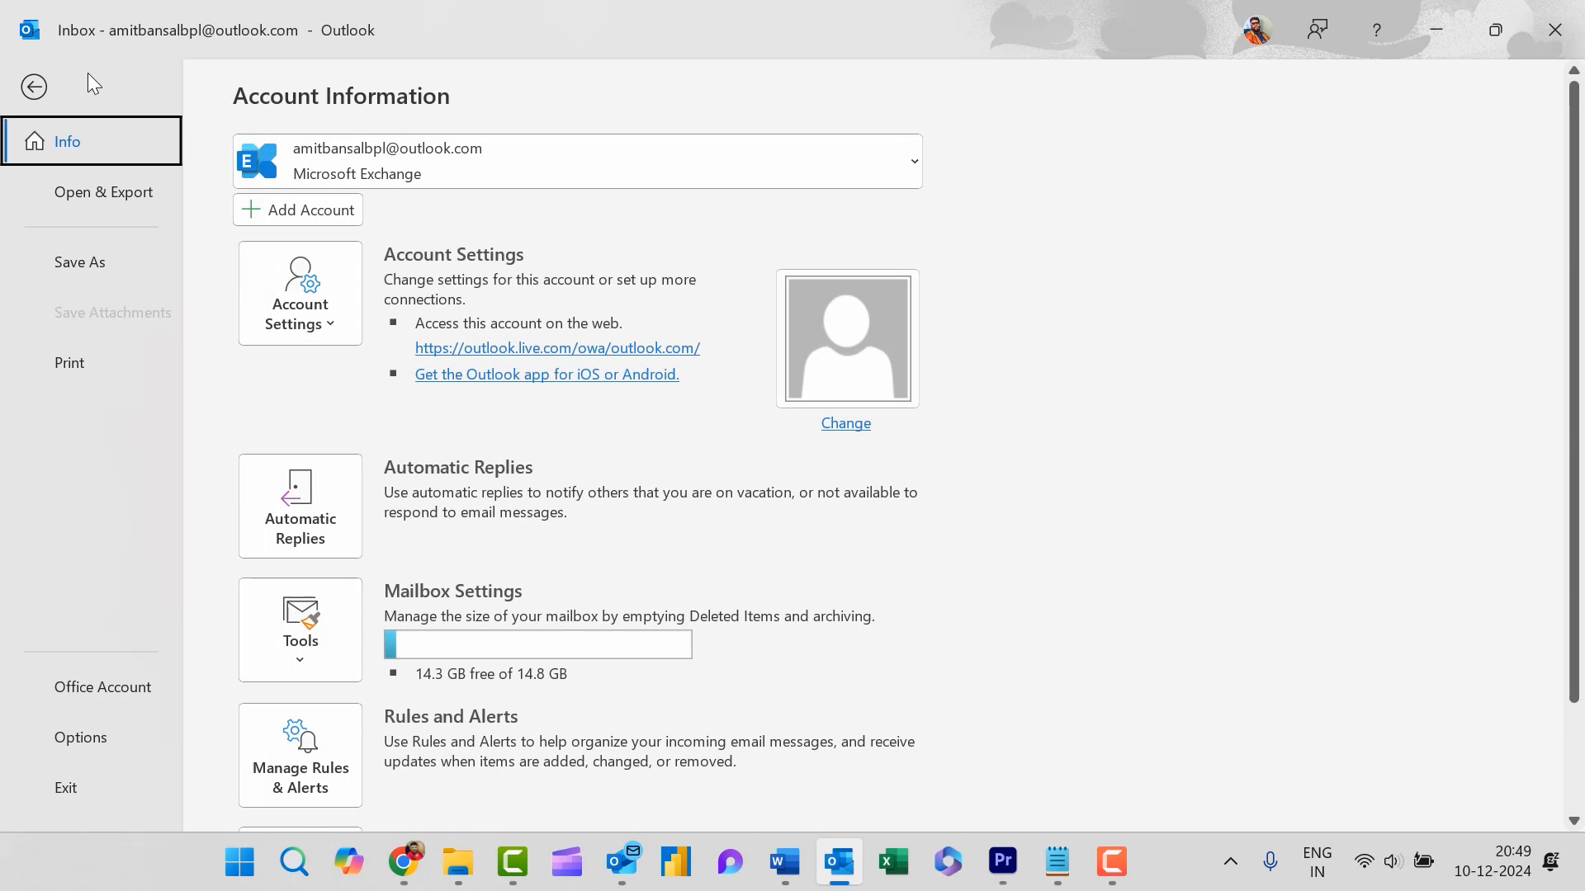
click(78, 743)
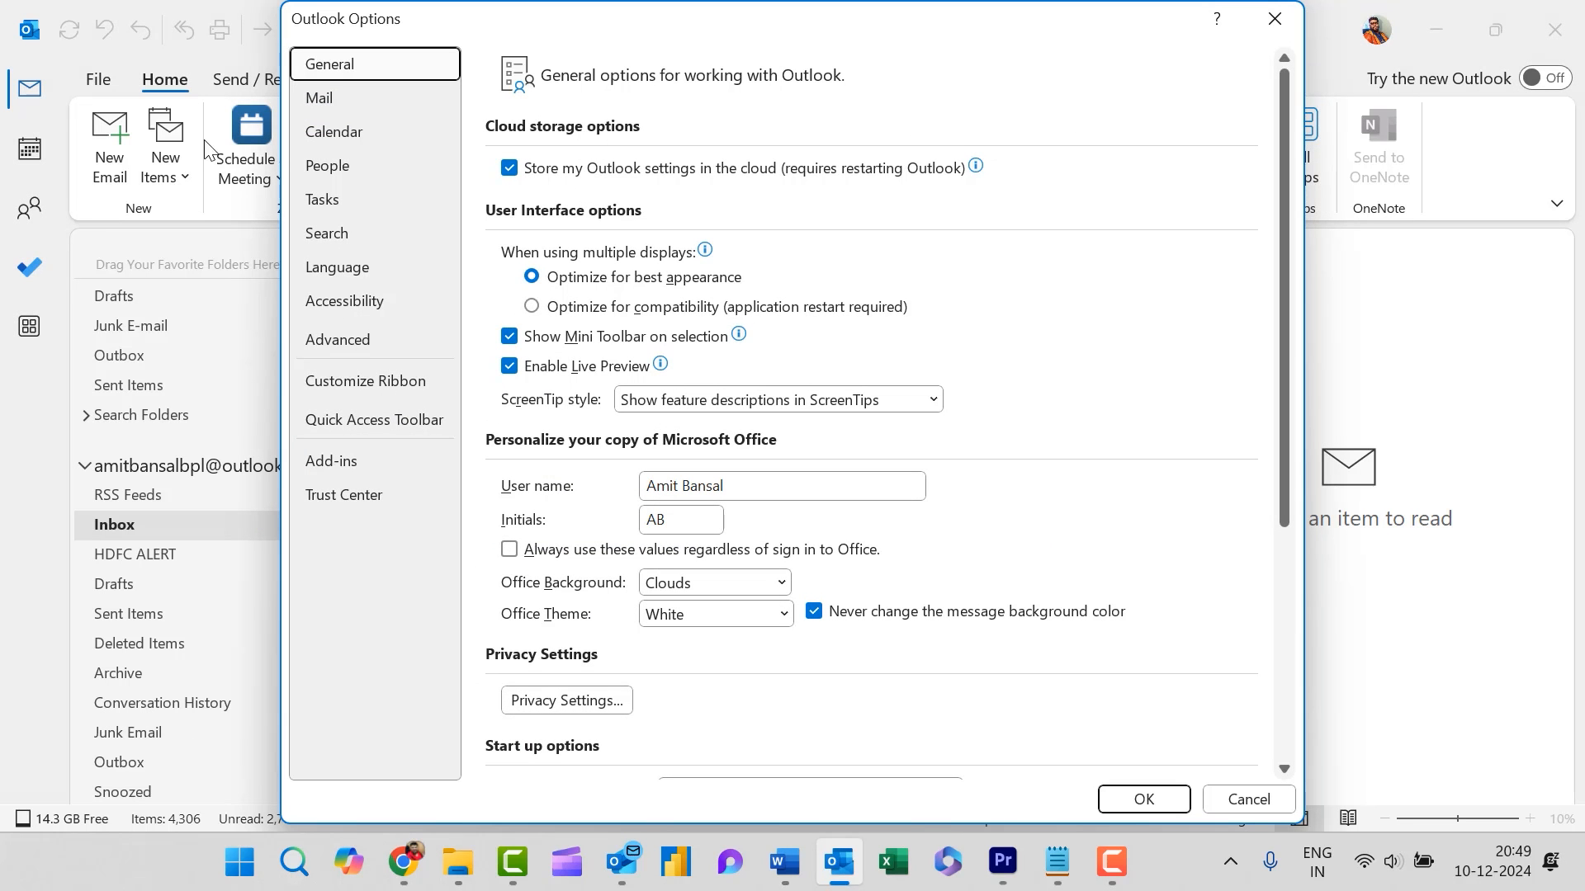
click(334, 103)
drag(578, 29, 400, 80)
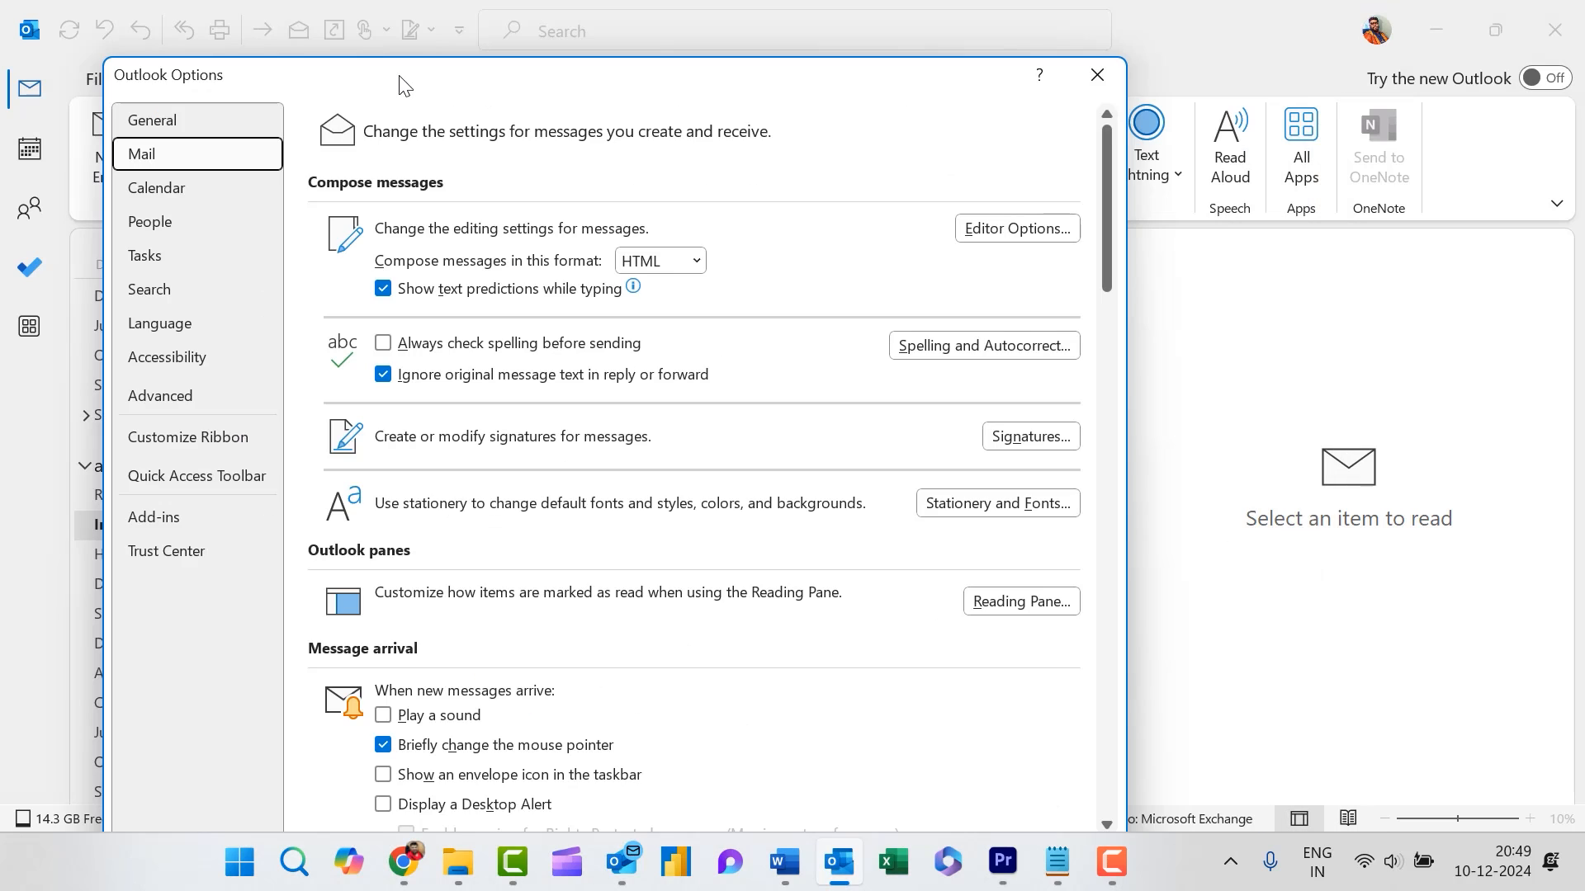
click(1036, 435)
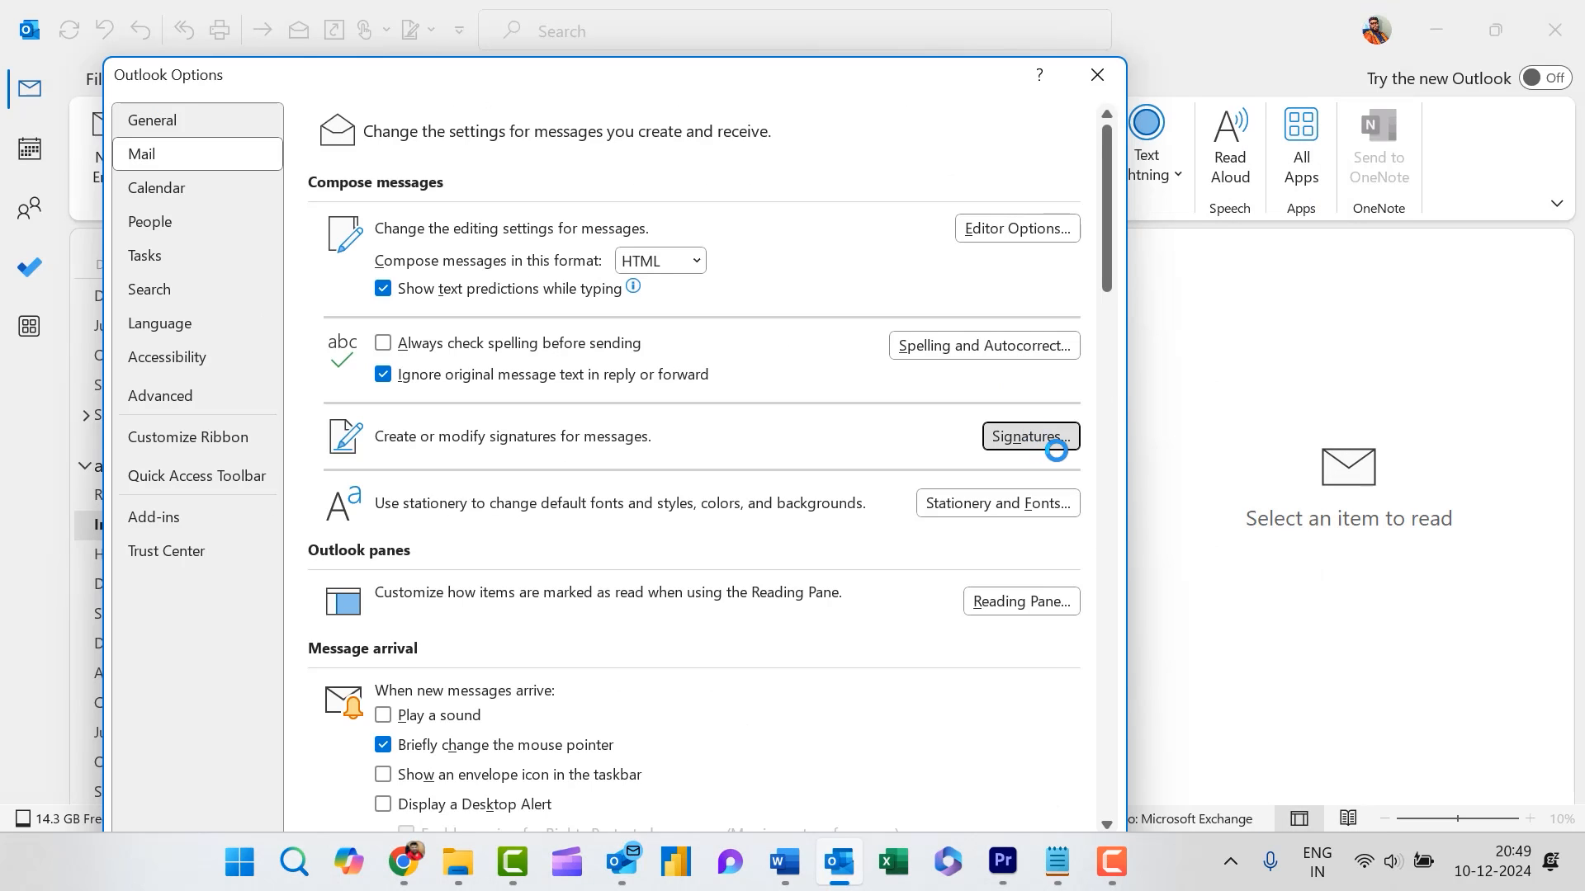
click(608, 124)
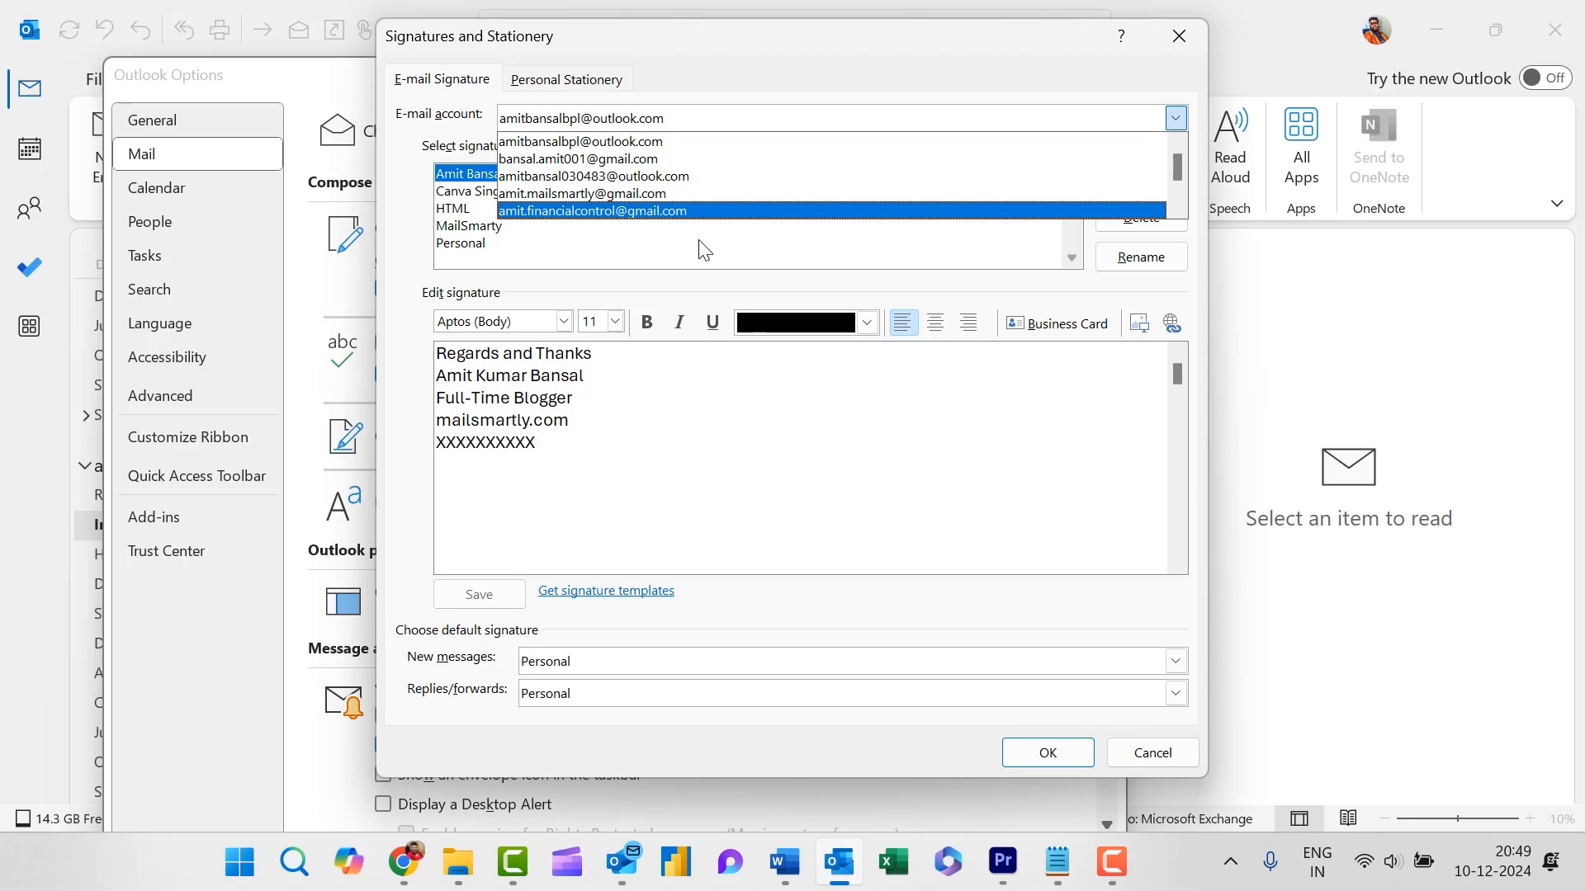
click(1194, 38)
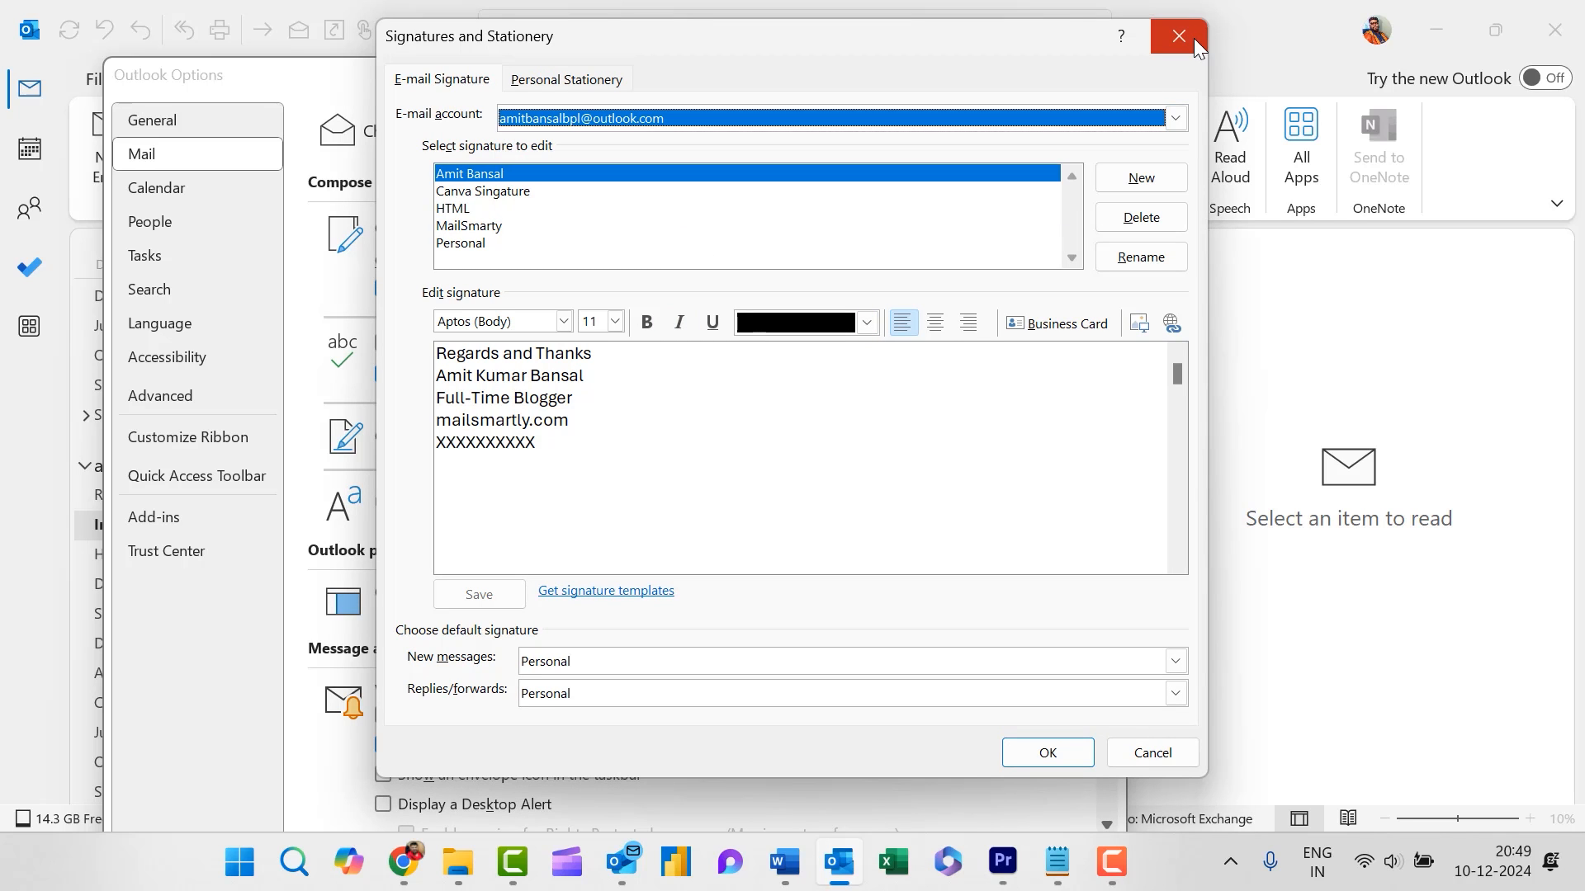
click(1190, 36)
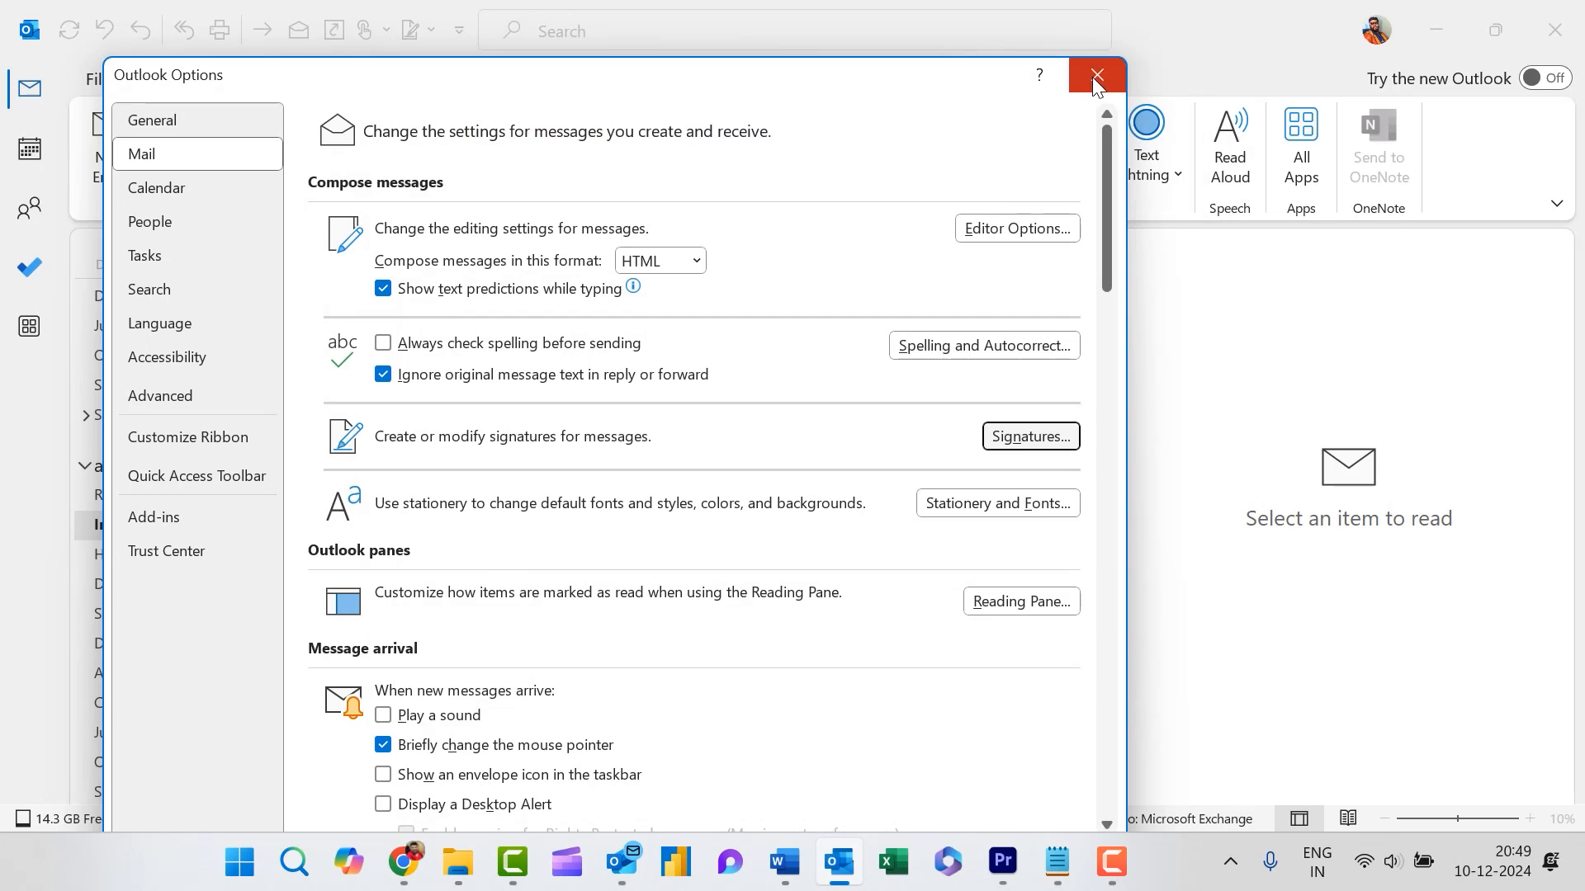
click(1095, 76)
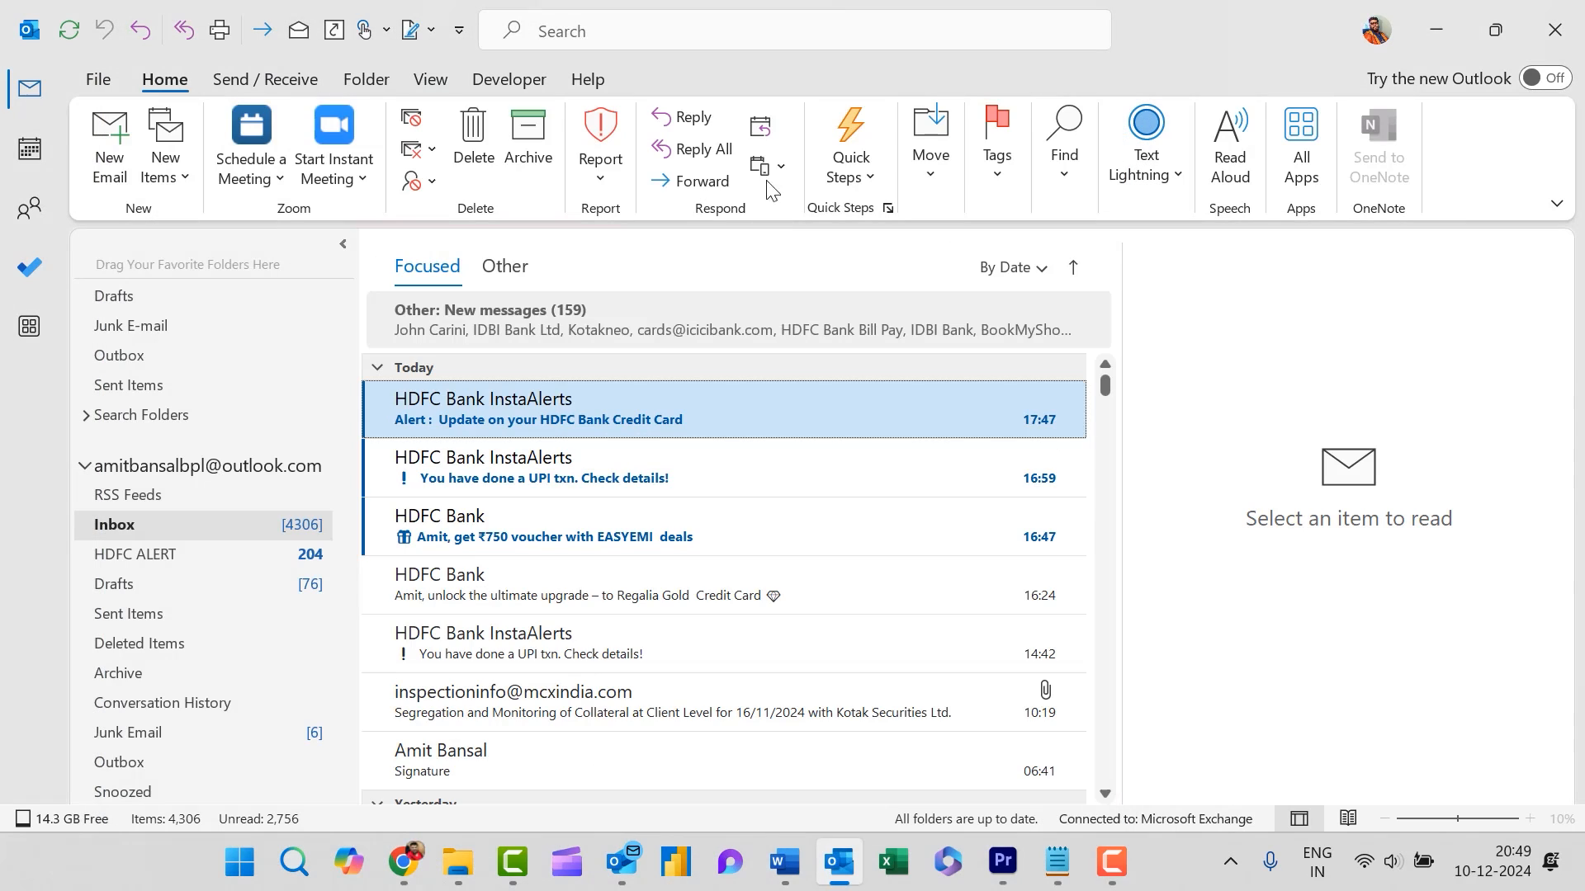
Create a new email sent from the onmicrosoft.com account and delete the default signature text from its body.
click(116, 171)
click(198, 287)
click(330, 499)
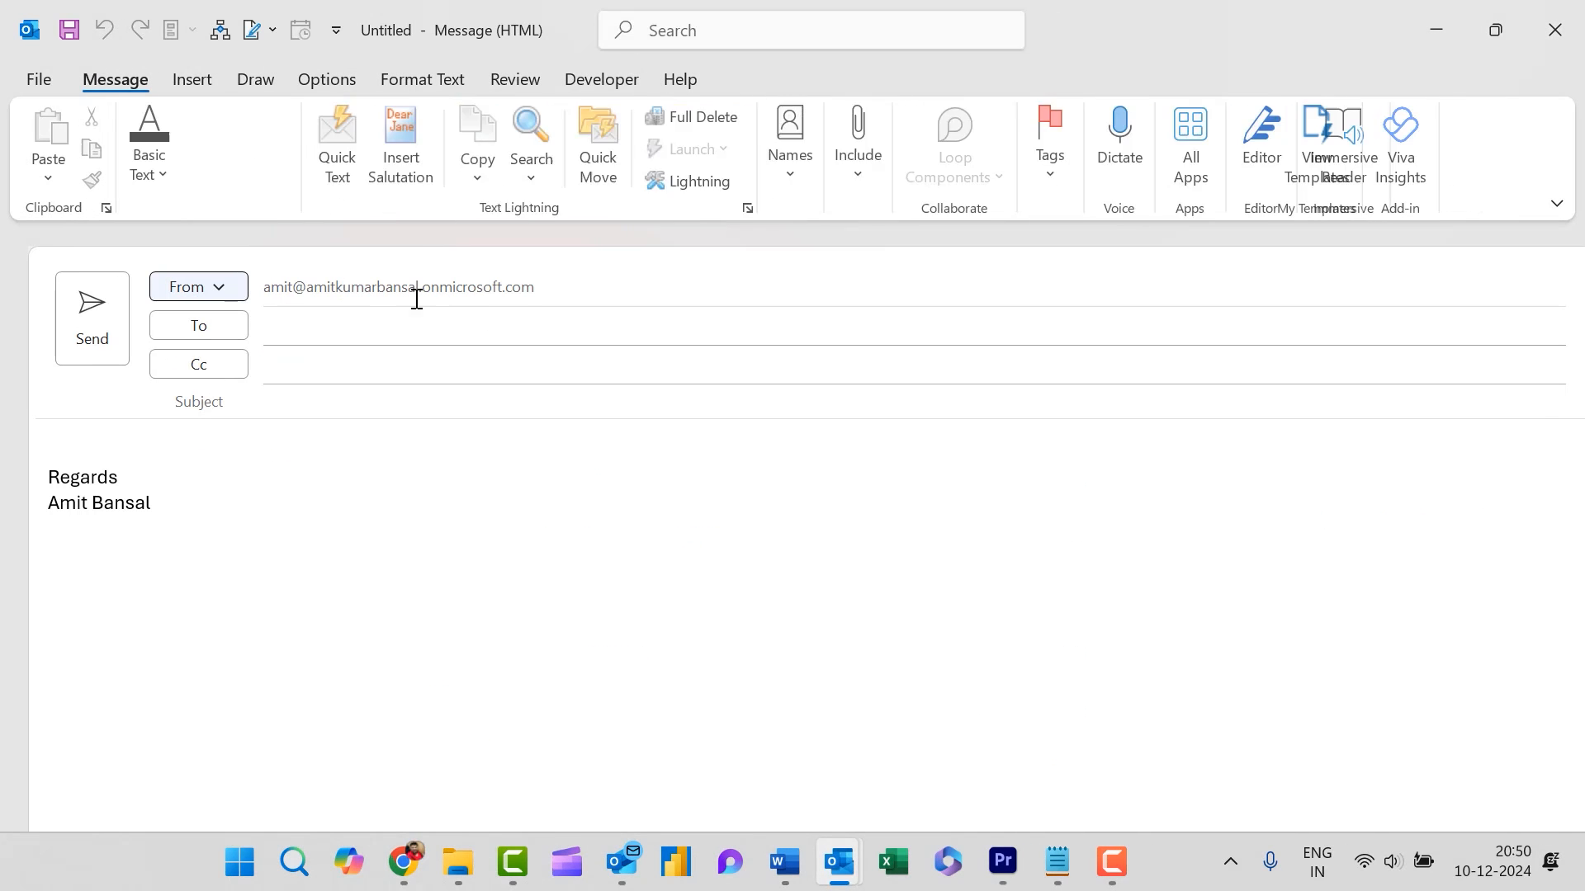
drag(259, 556, 4, 410)
key(Delete)
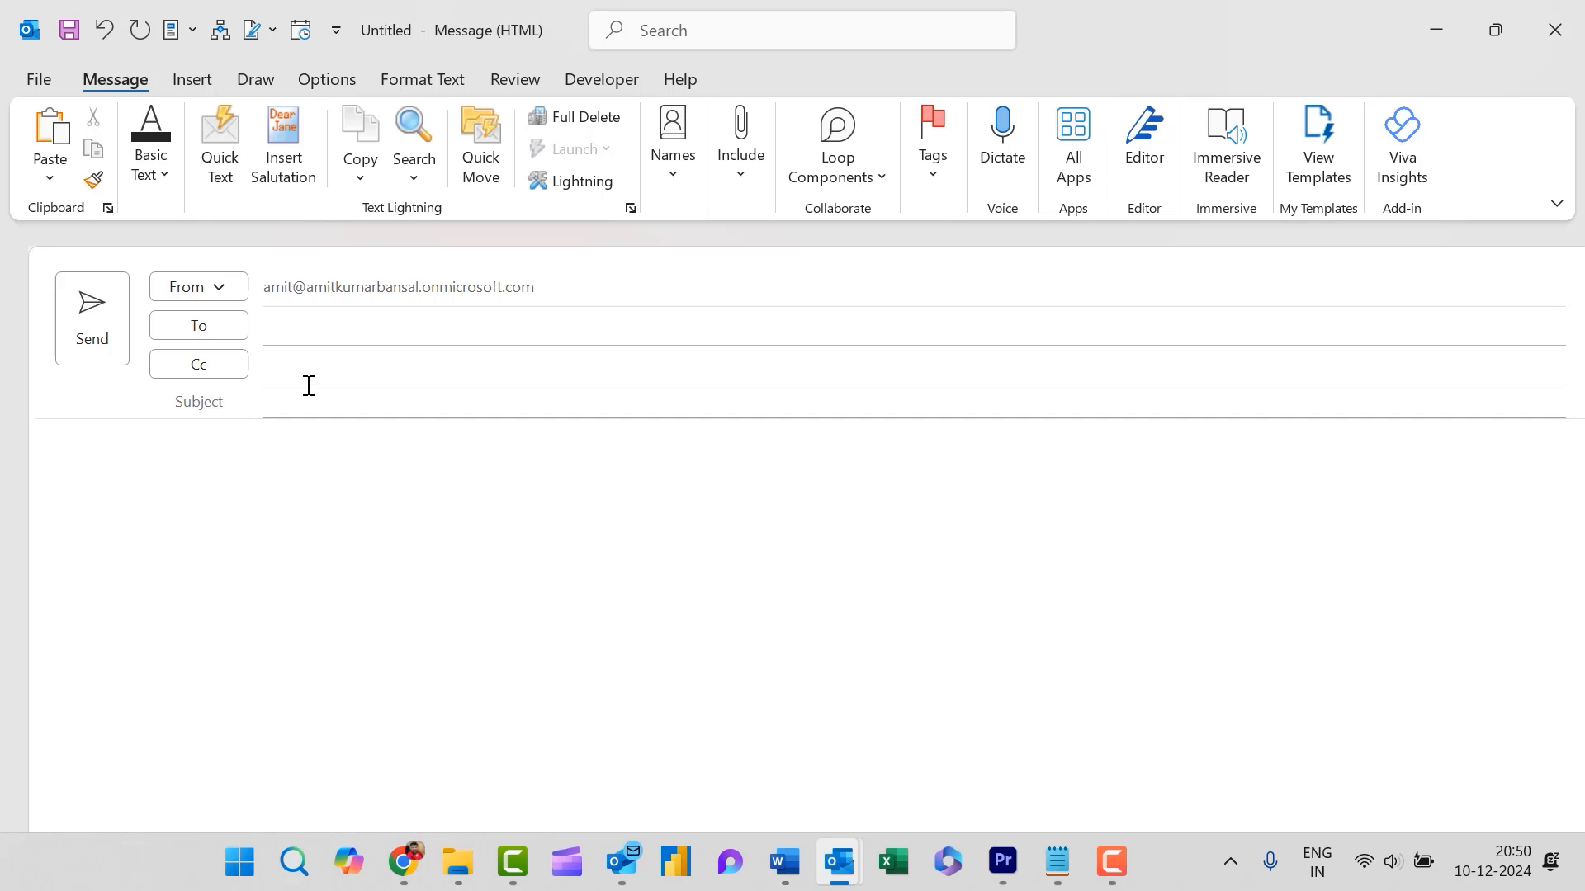
Address the message to the first suggested recipient, set the subject to "Test Mail", and send it with an empty body.
click(315, 334)
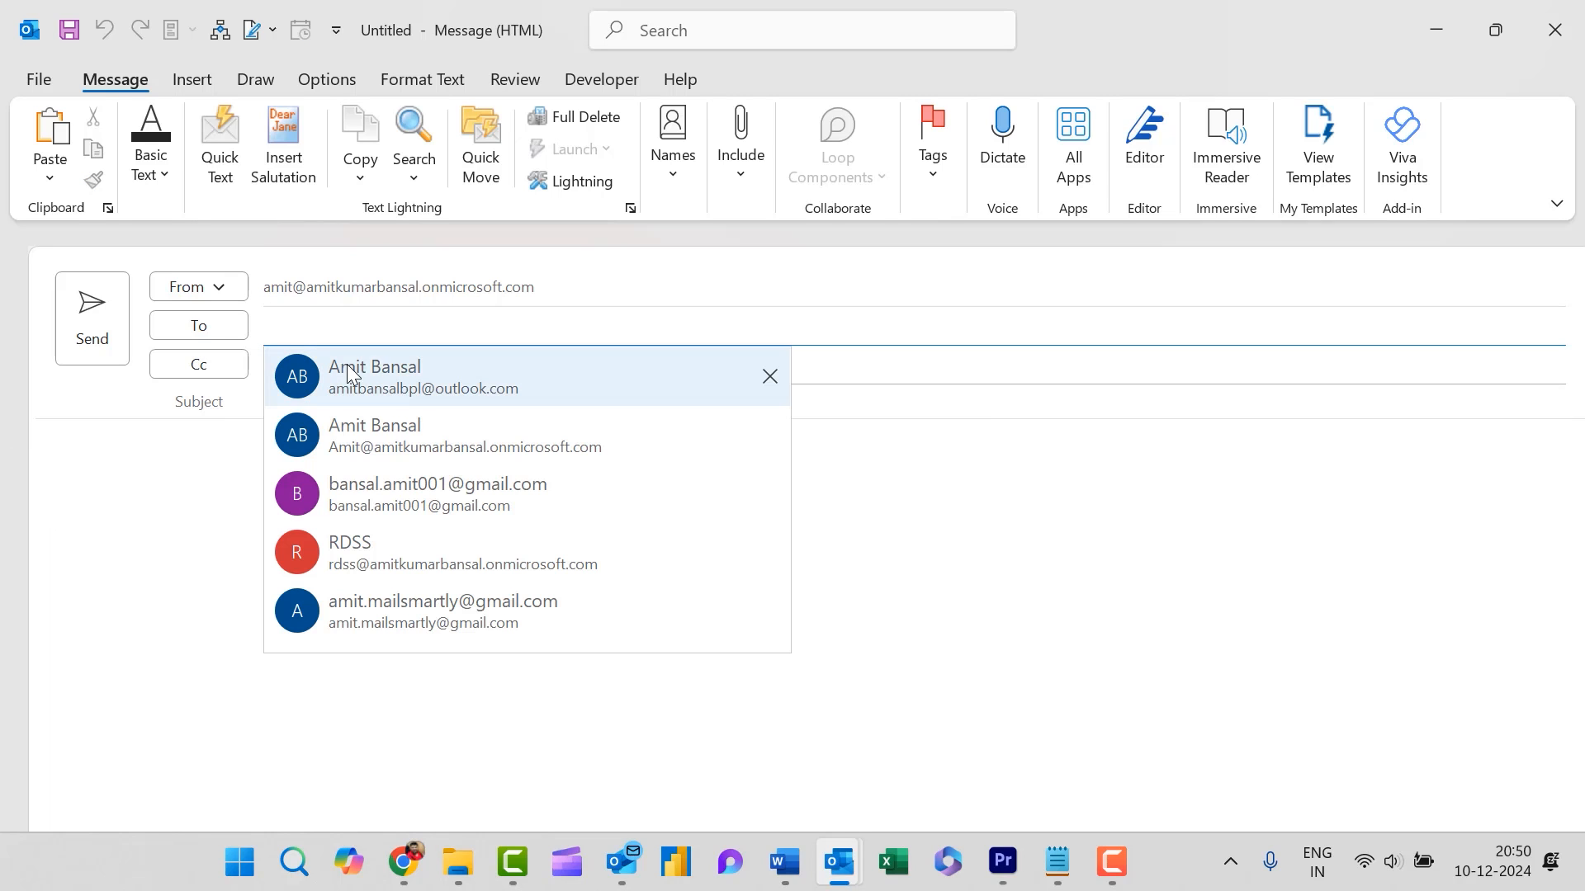
click(346, 371)
click(346, 408)
text(Test )
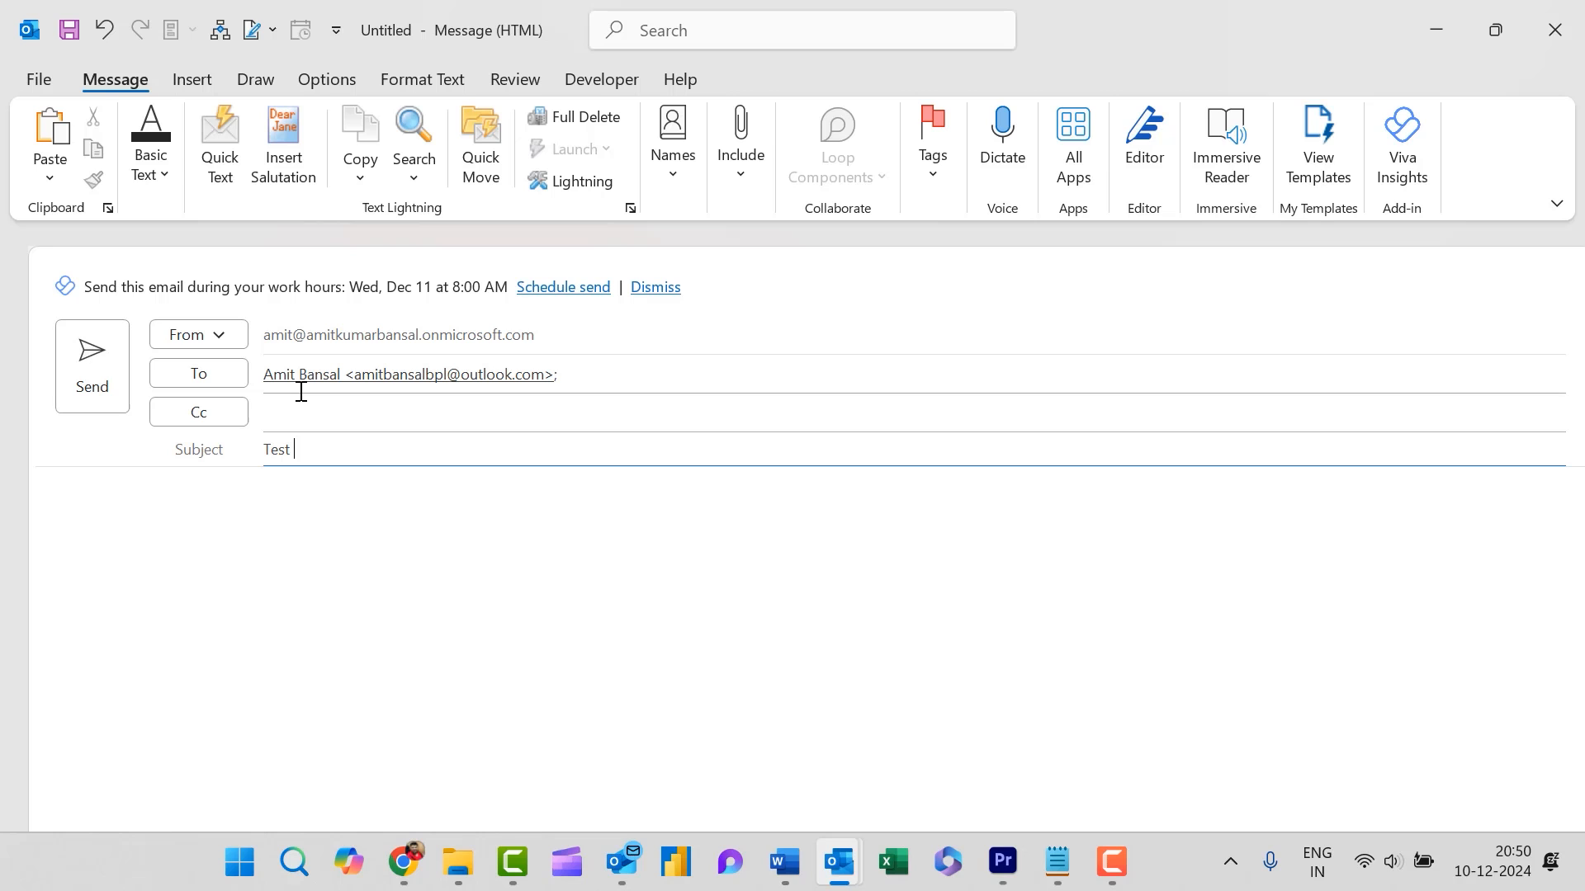
text(Mail)
click(98, 378)
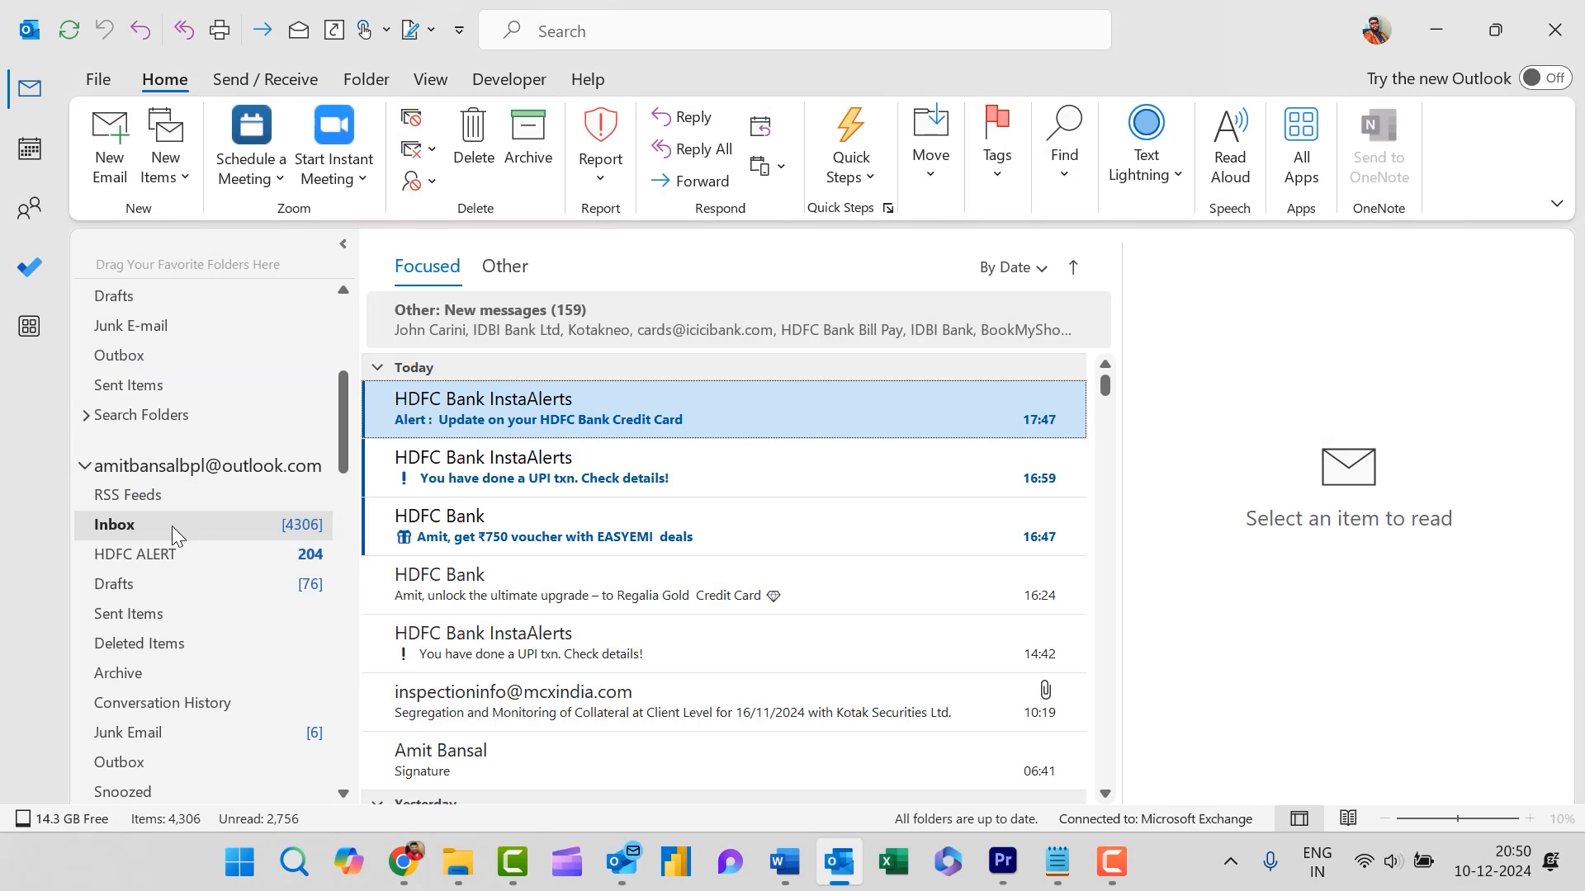
Open the received "Test Mail" from the Inbox in its own window to check the appended signature.
click(133, 528)
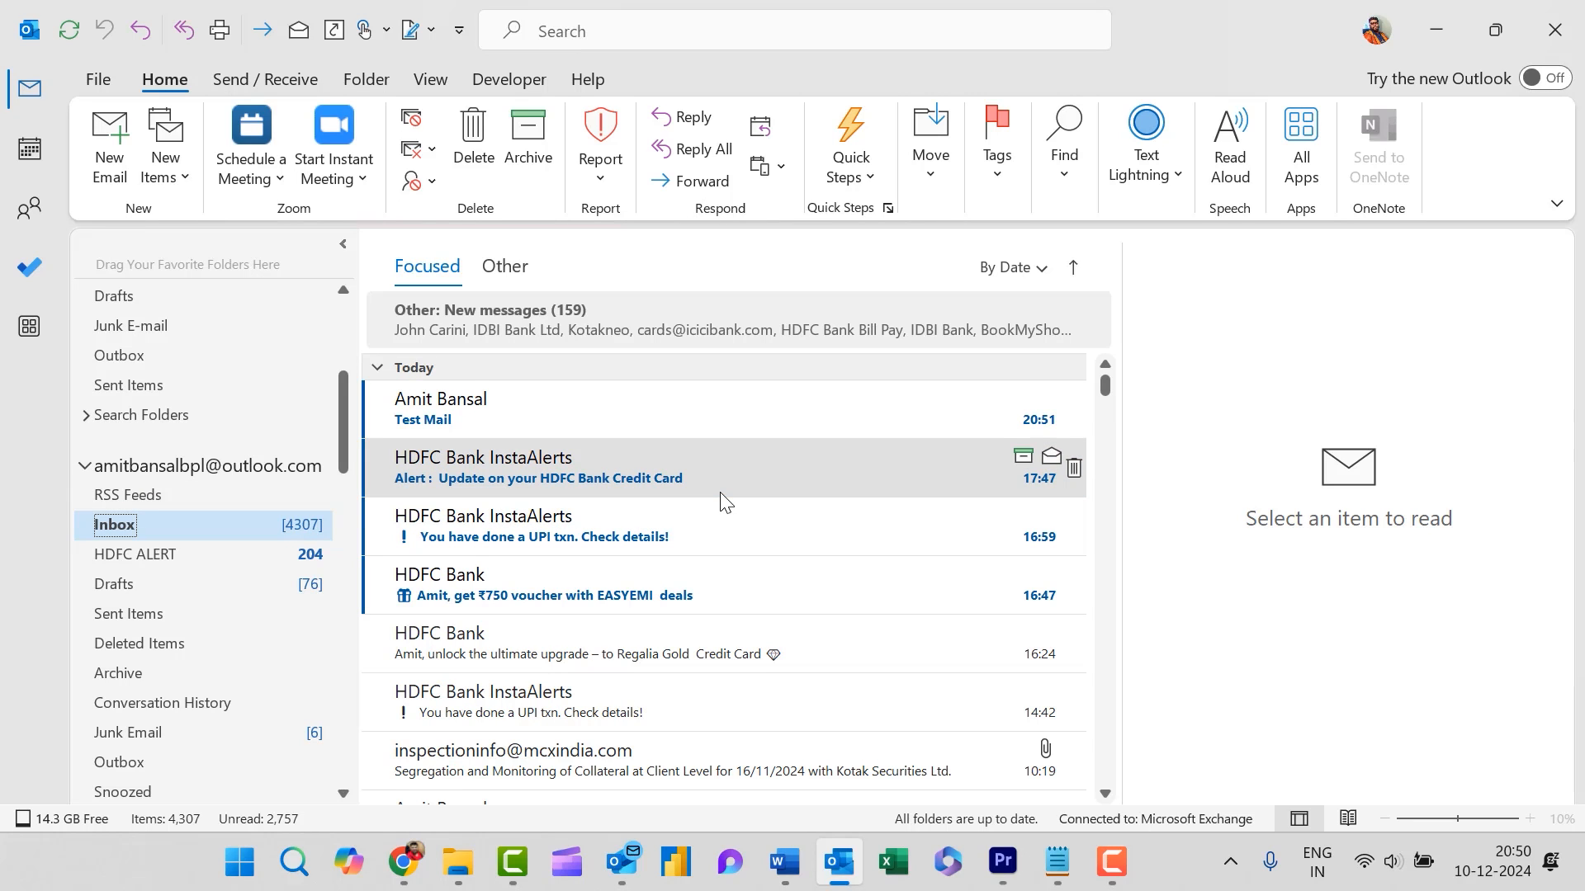
click(681, 406)
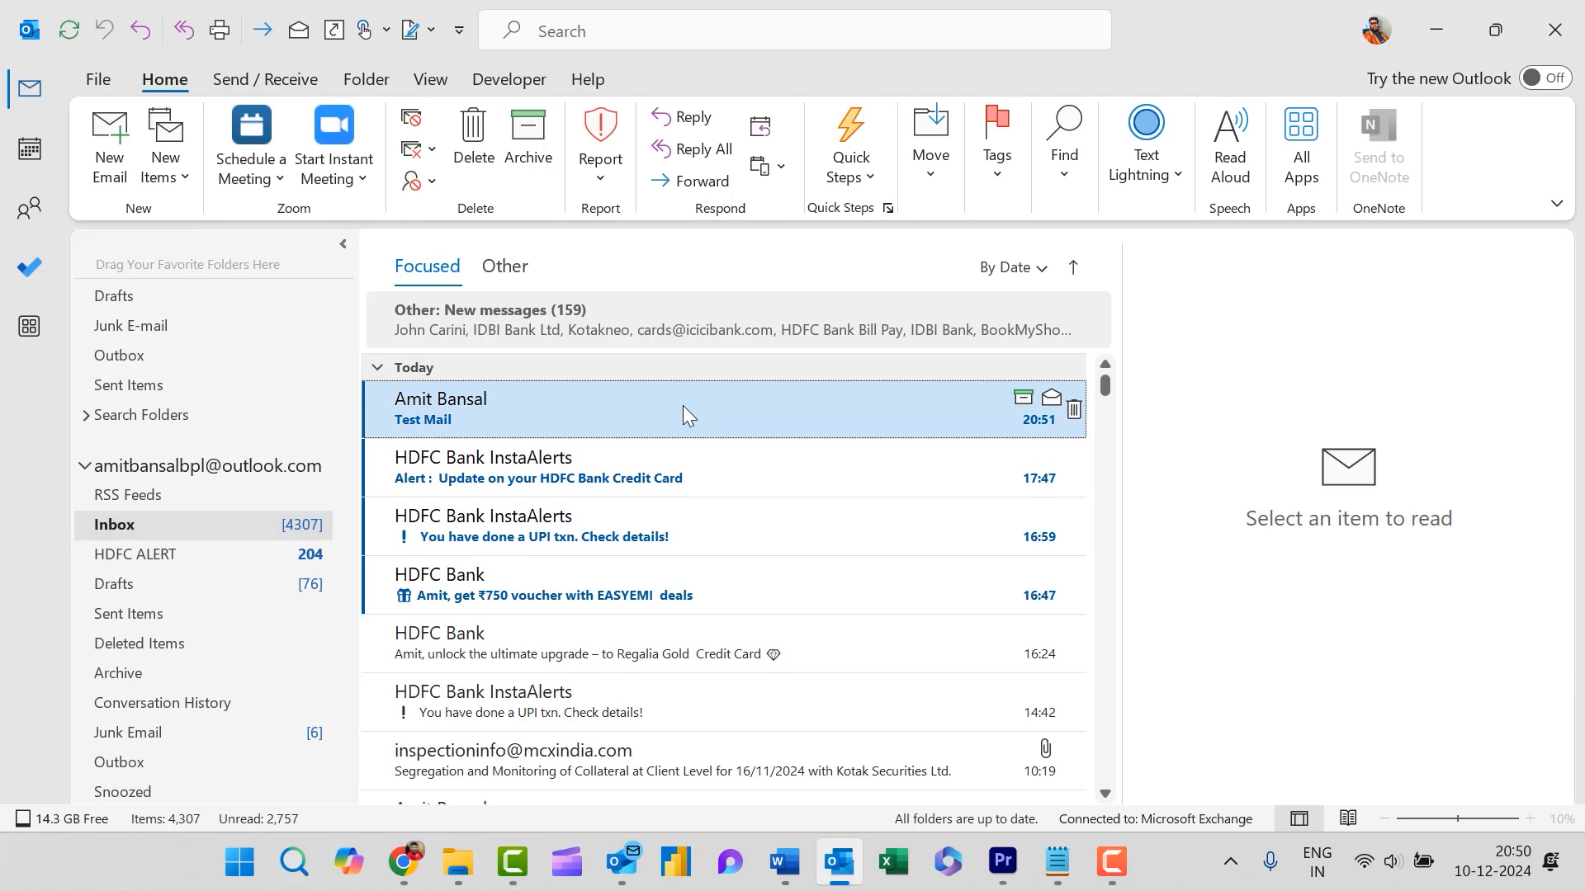
double_click(640, 406)
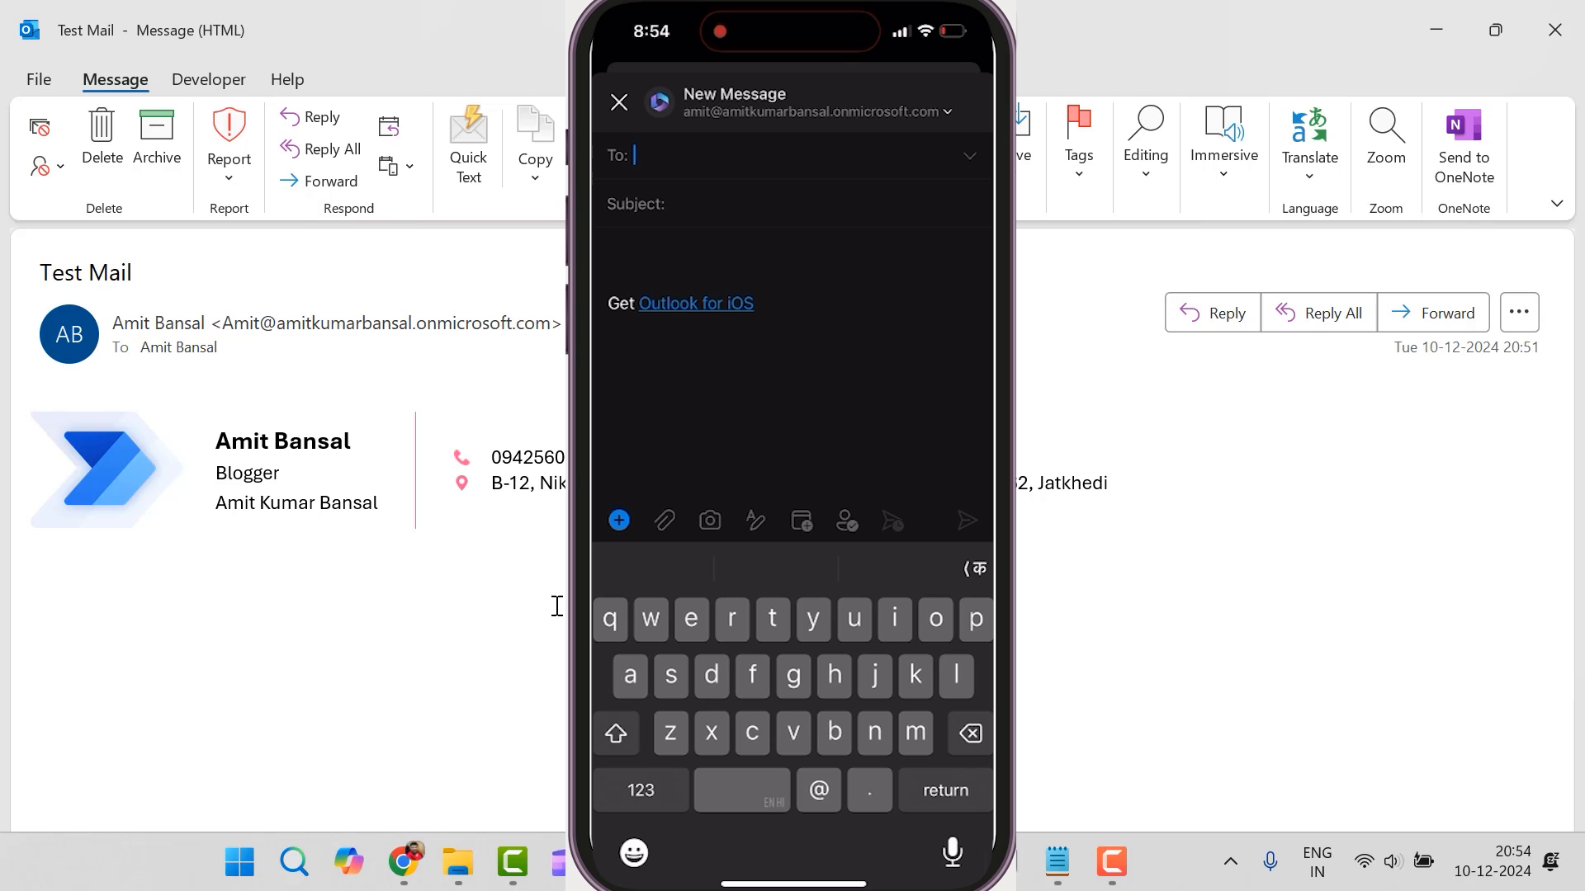
Enter the start of the recipient's name in the new message in the Outlook mobile app.
text(amit)
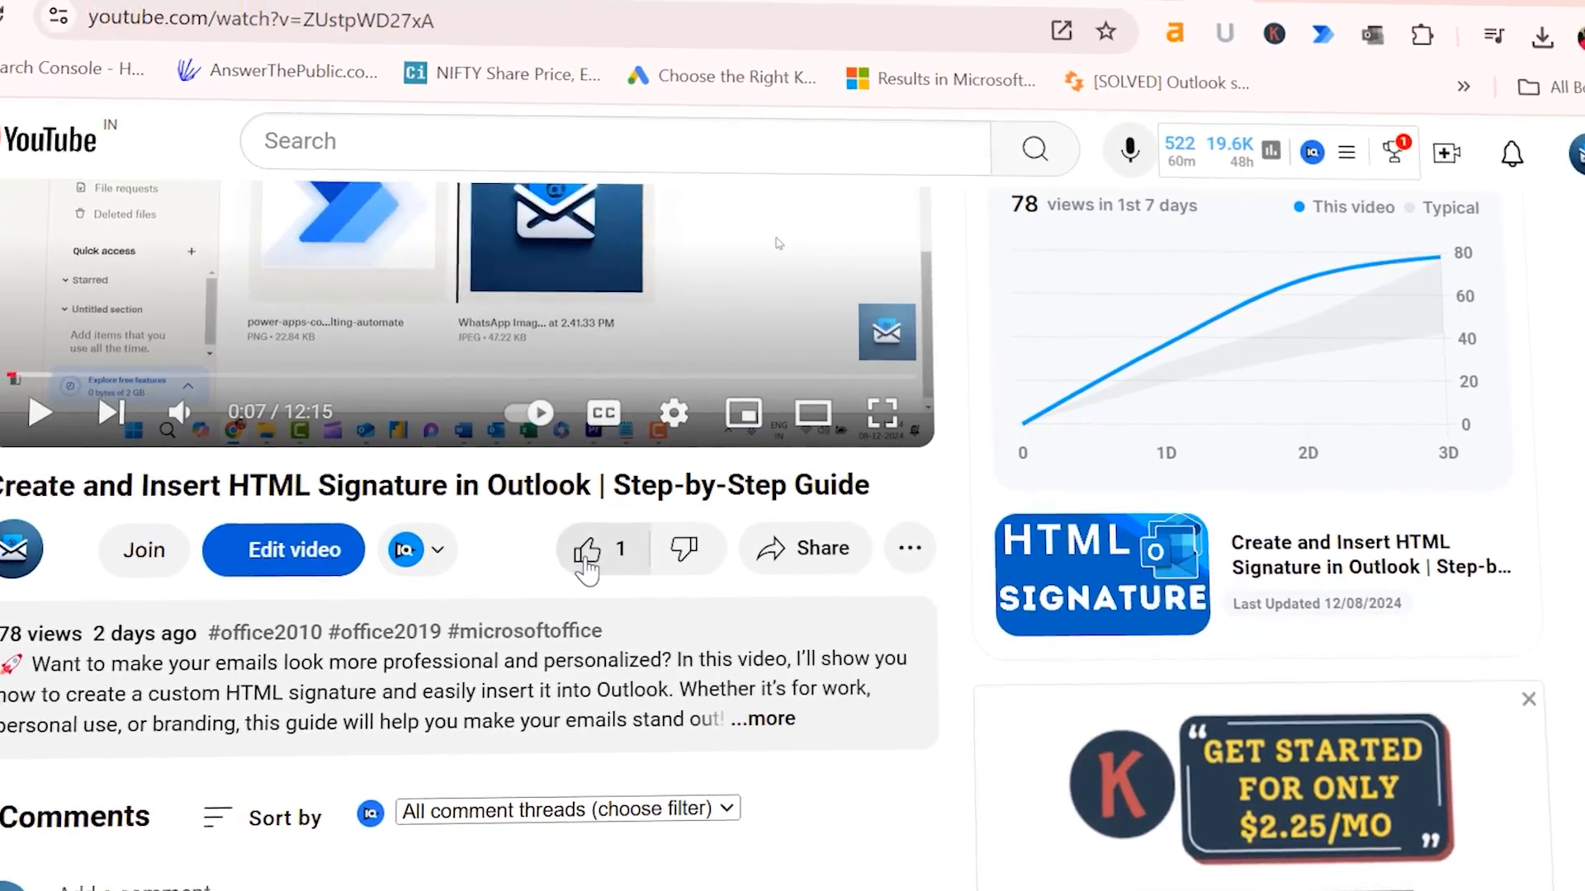
click(590, 550)
click(64, 541)
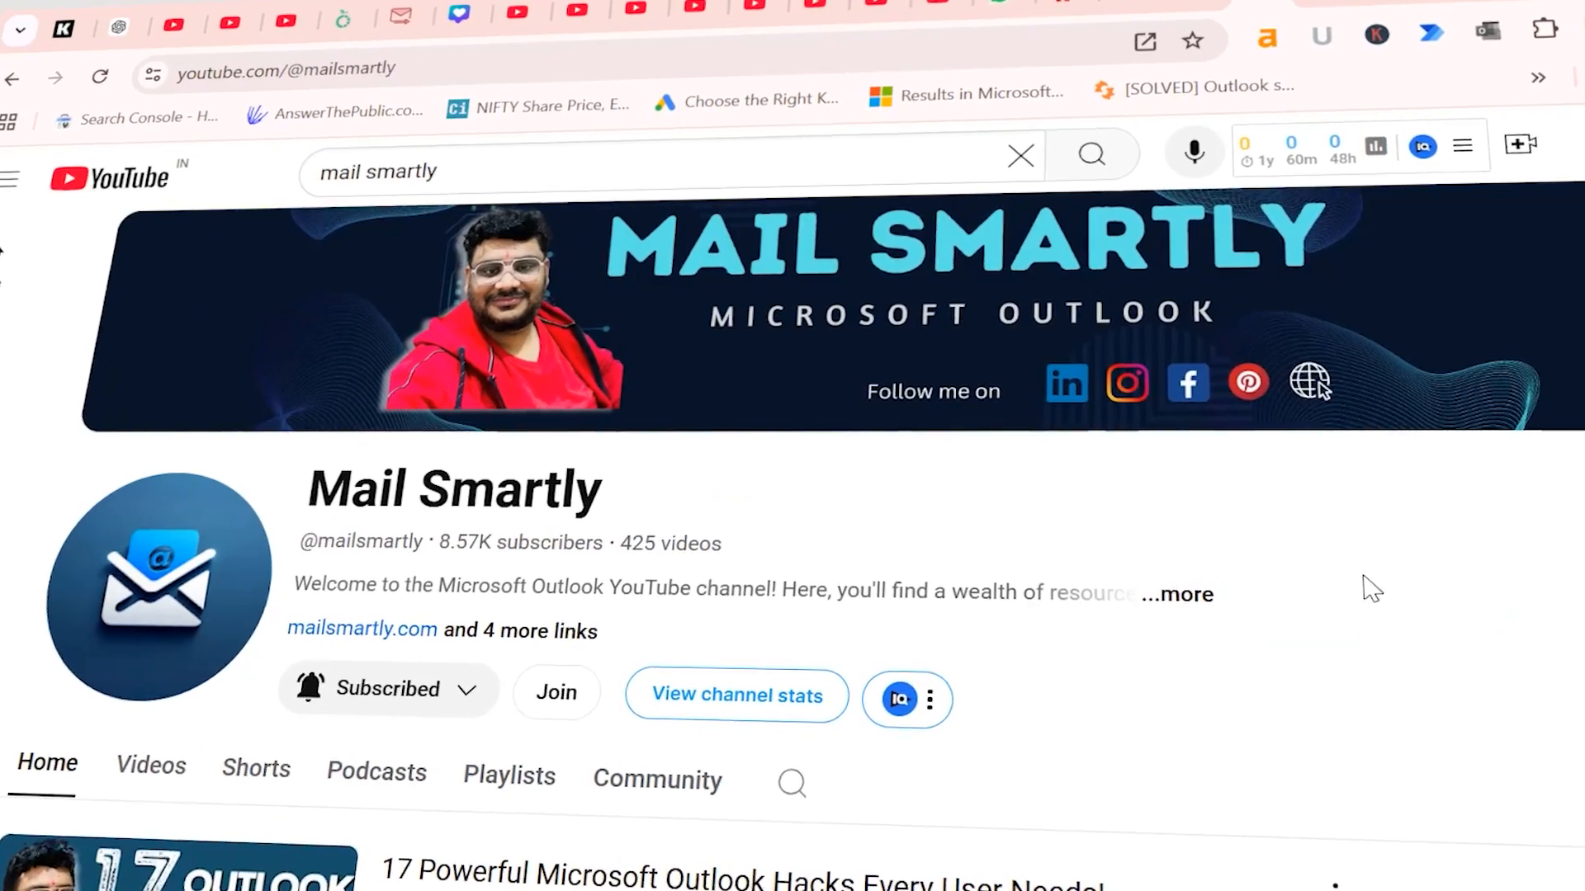
scroll(1427, 599, down, 2)
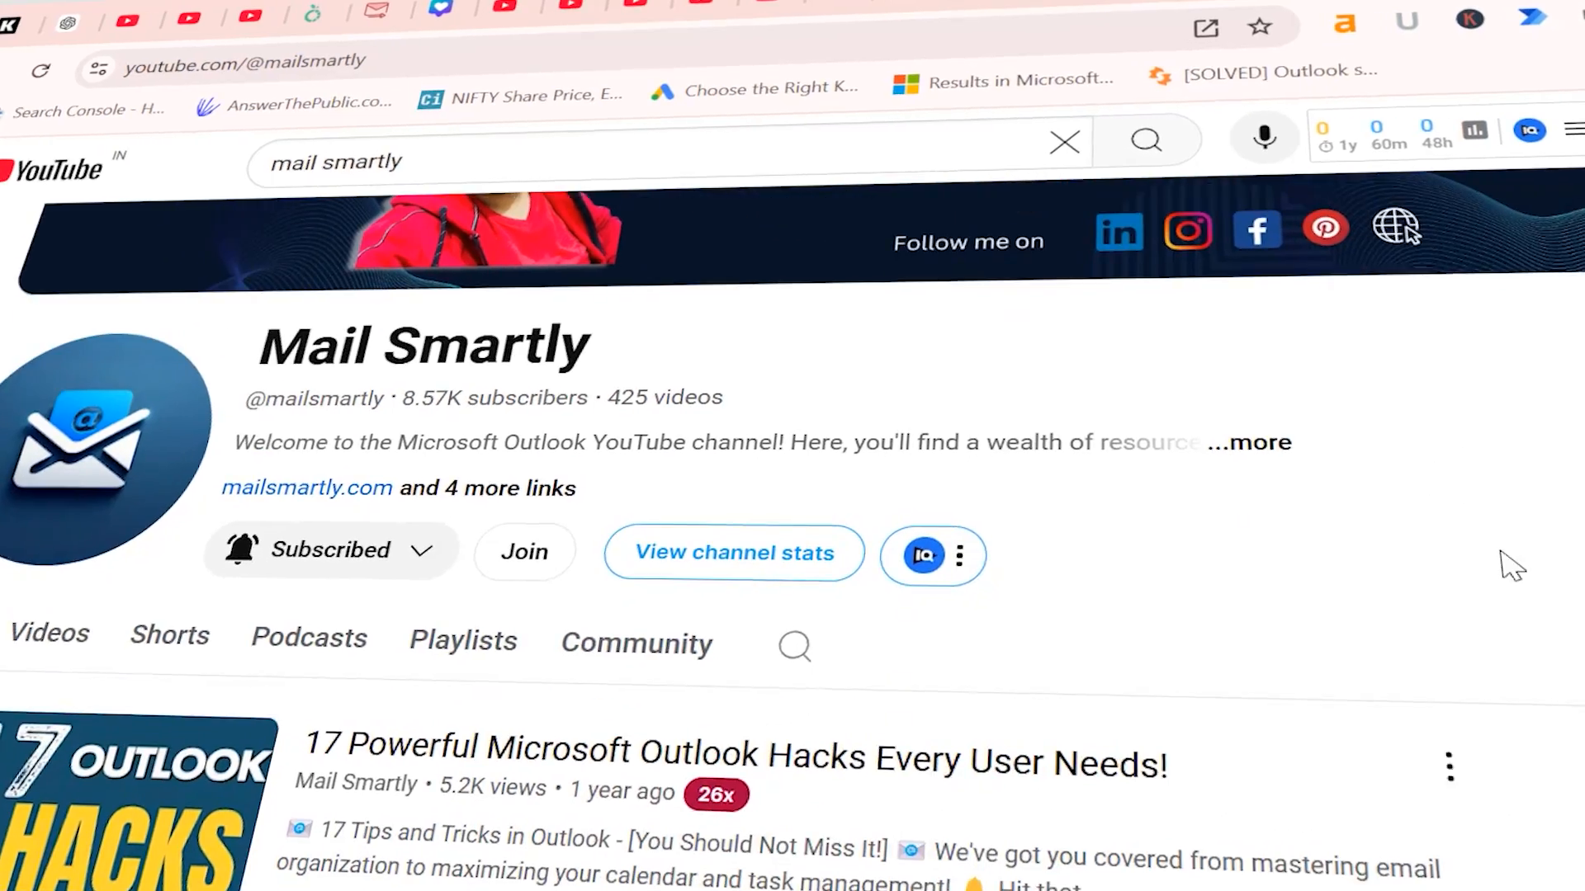
click(363, 569)
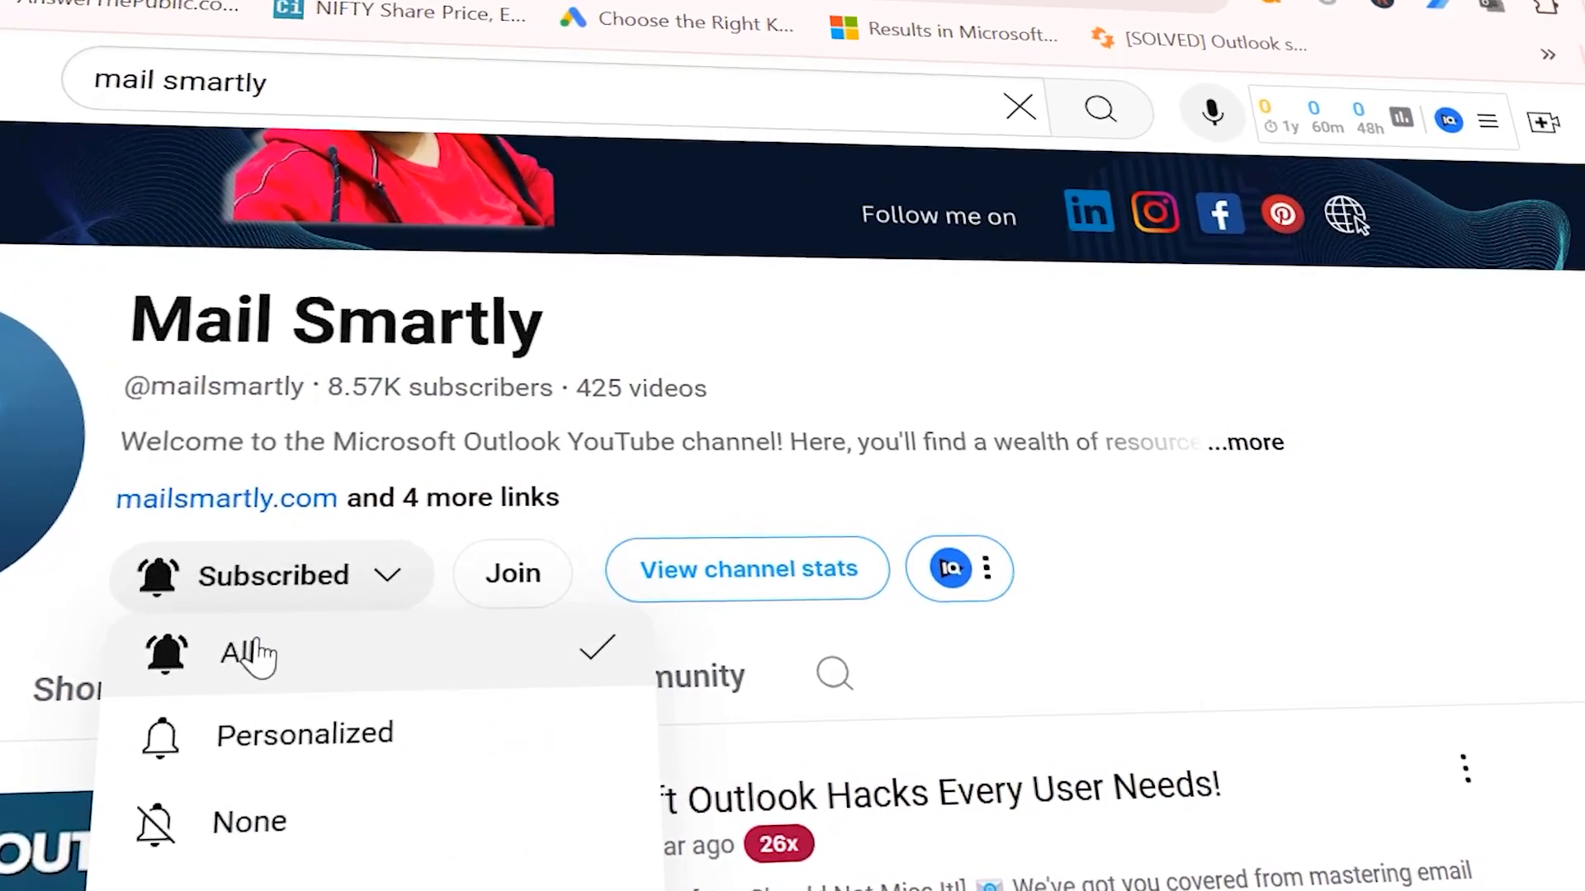
click(248, 654)
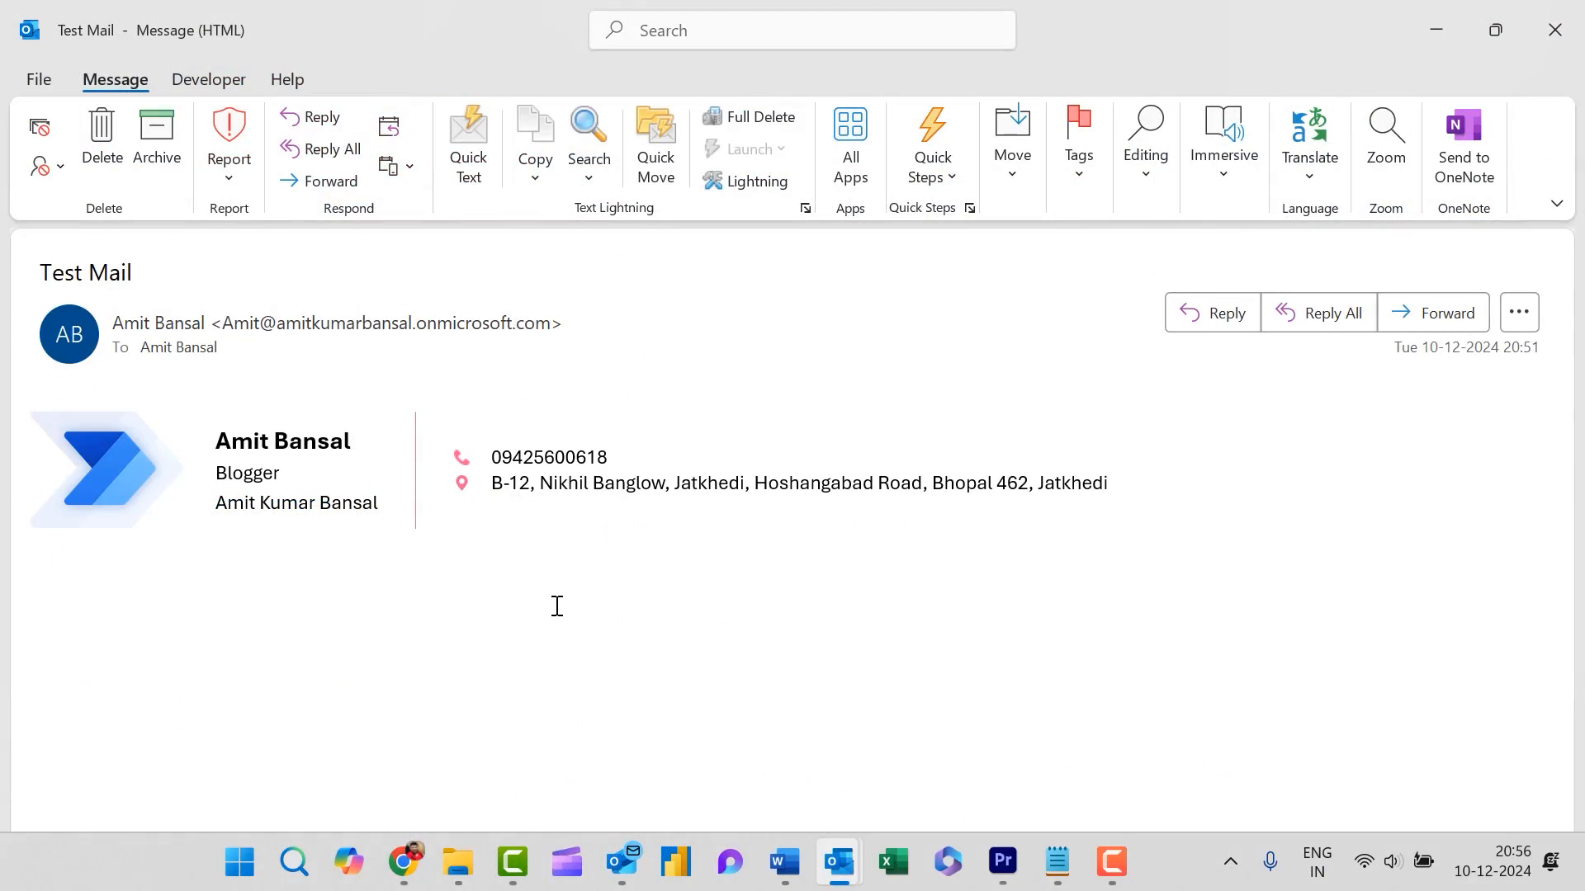